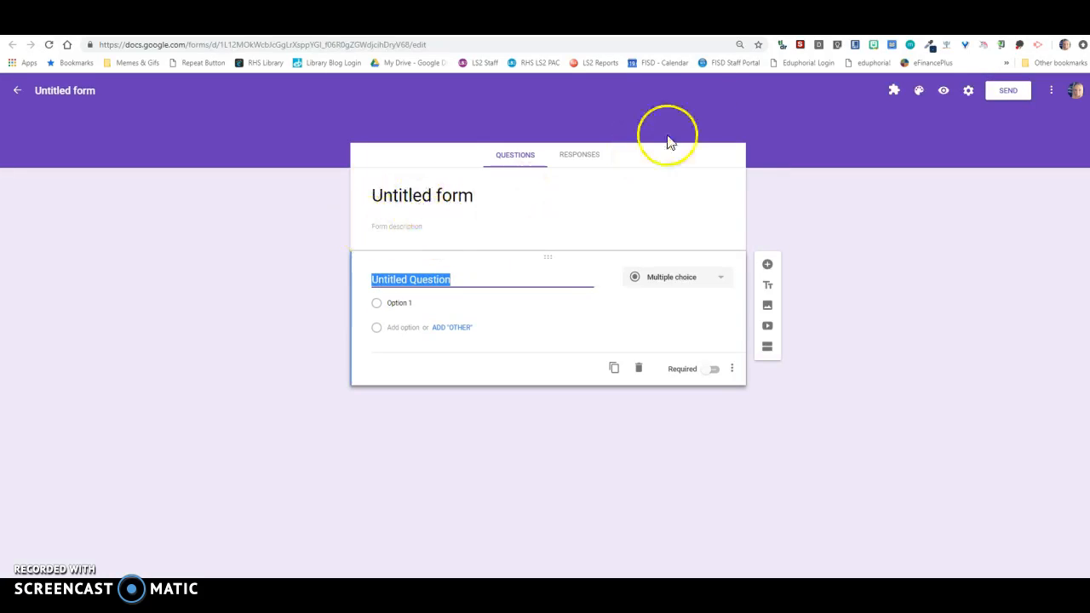
Step: Title the form and its file "Example Form" and add the description "Please fill out completely."
left_click(457, 195)
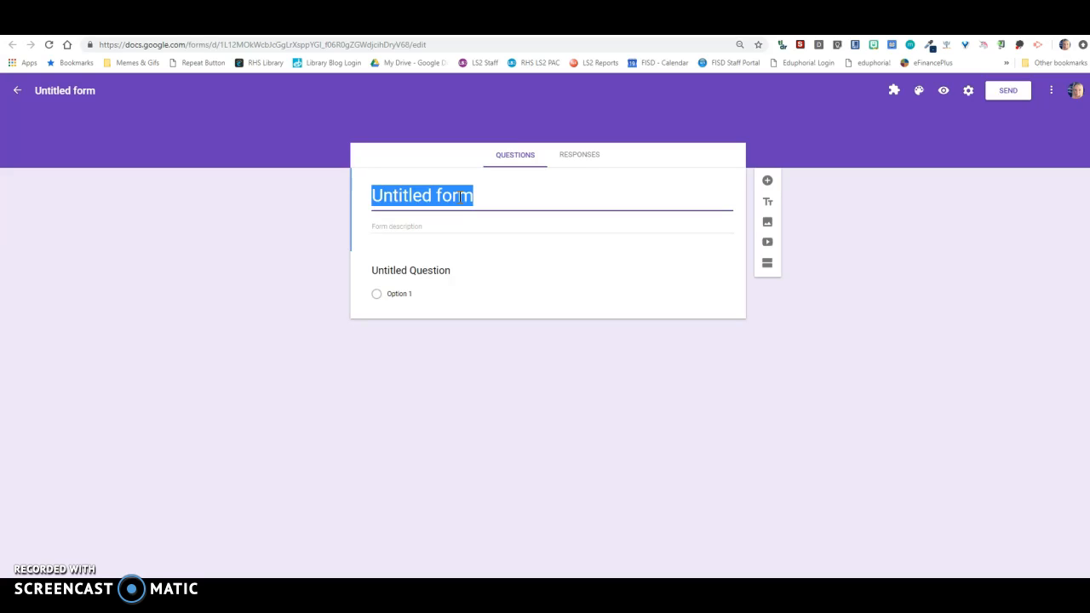
type("Example Form")
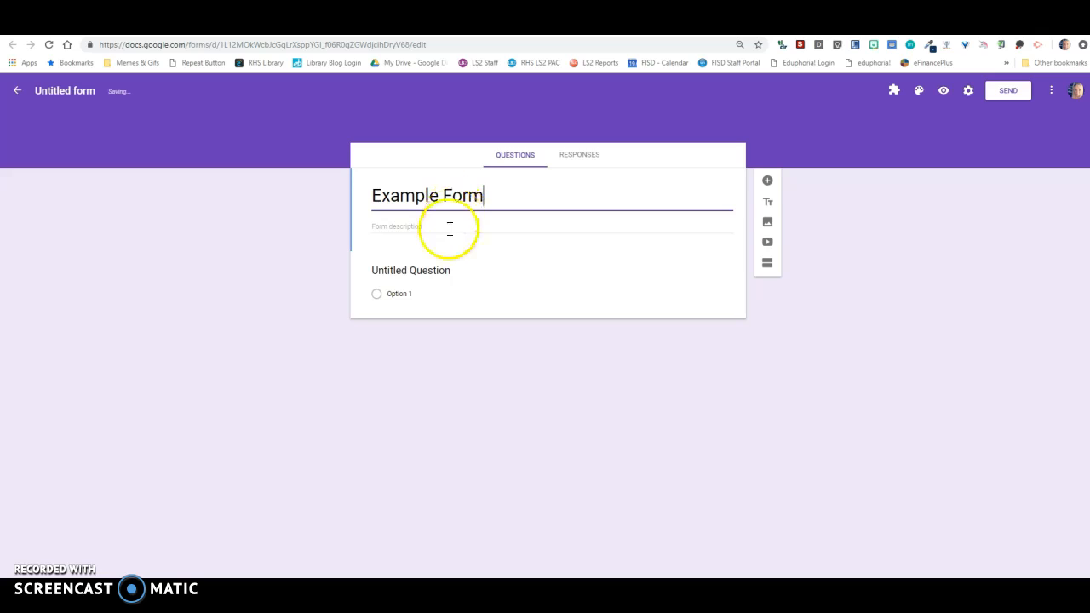
left_click(448, 228)
triple_click(490, 196)
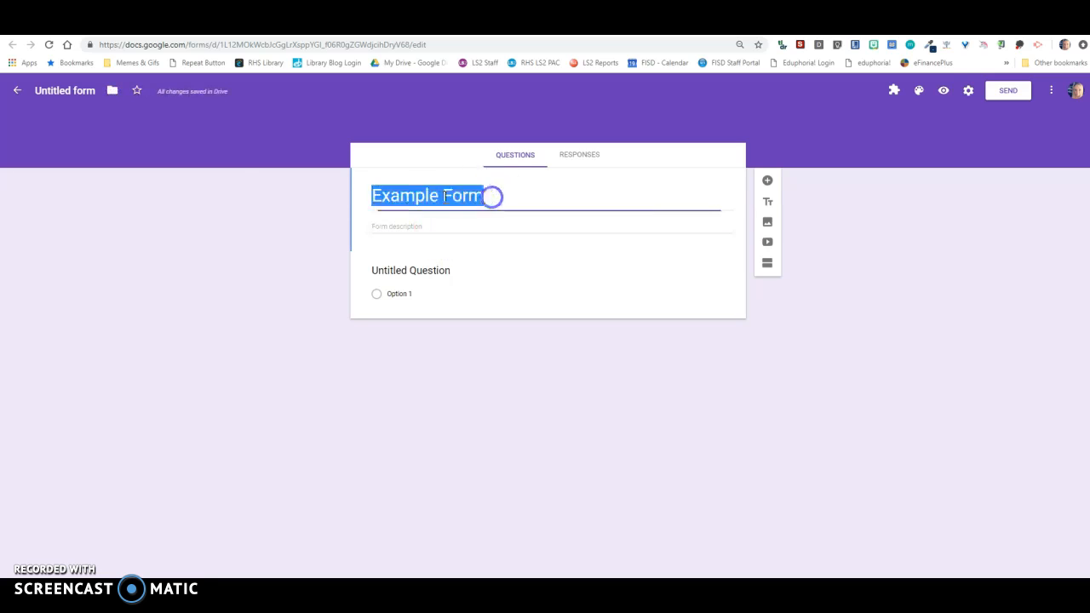
left_click(68, 91)
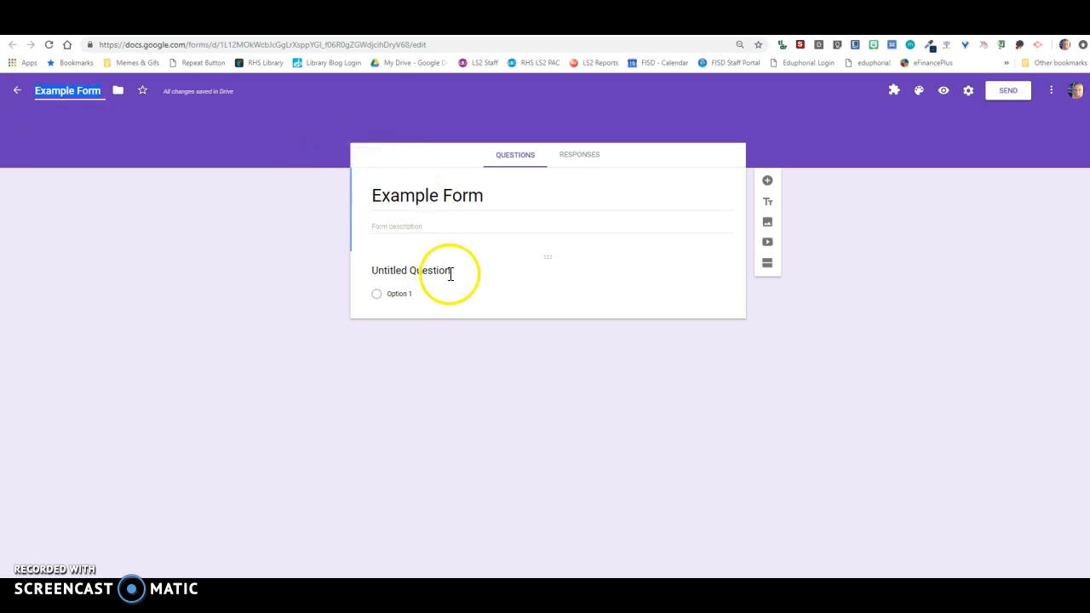
left_click(415, 227)
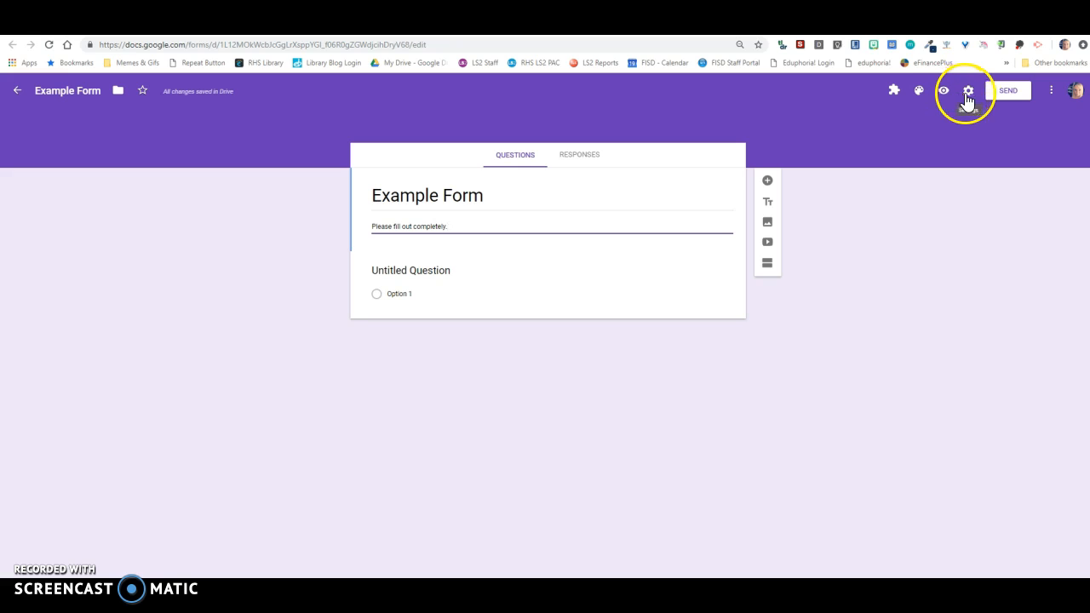
Step: Set the form to collect email addresses, always send response receipts, limit to 1 response, and not restrict respondents to Frisco Independent School District users
left_click(969, 95)
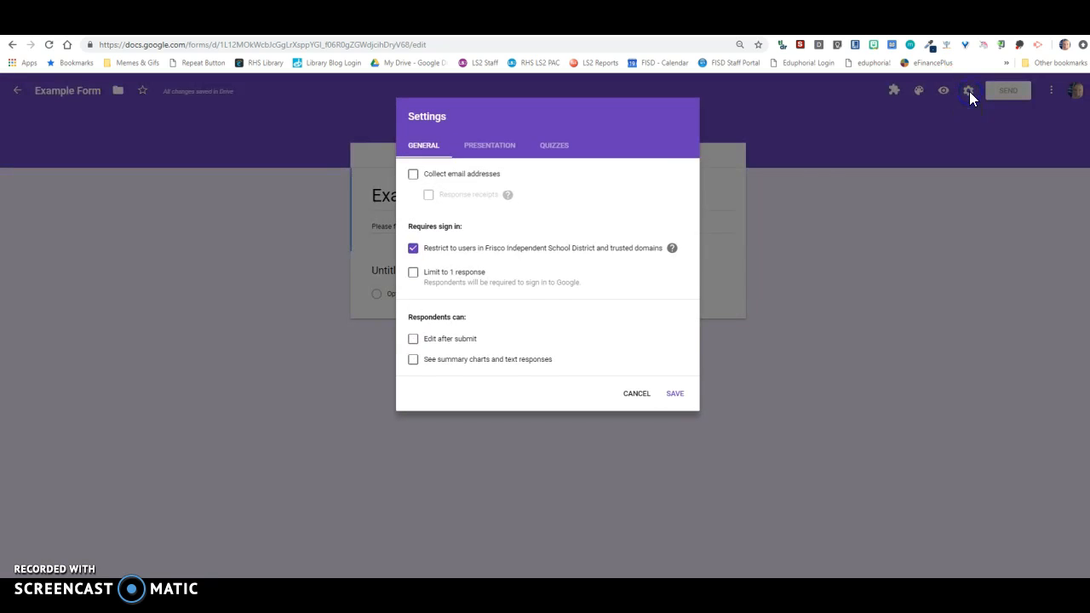
left_click(412, 176)
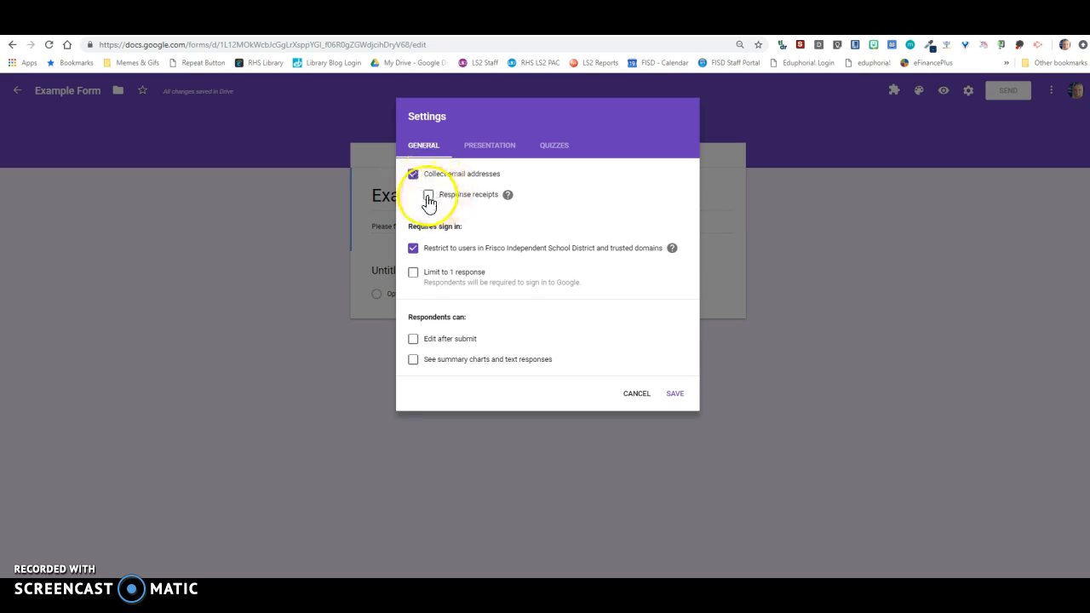
left_click(430, 198)
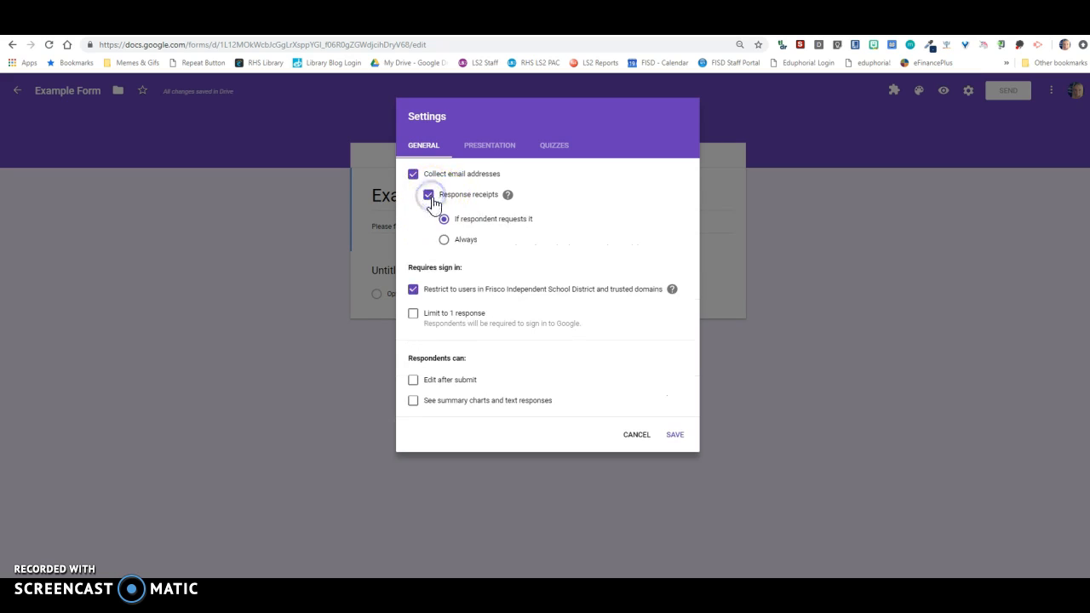
left_click(444, 241)
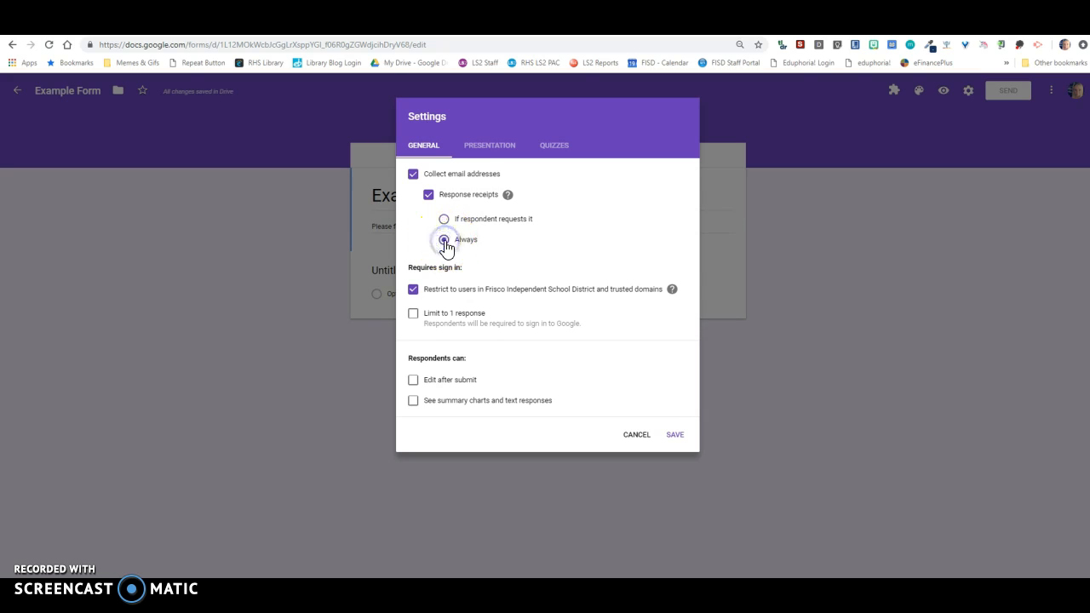
left_click(413, 314)
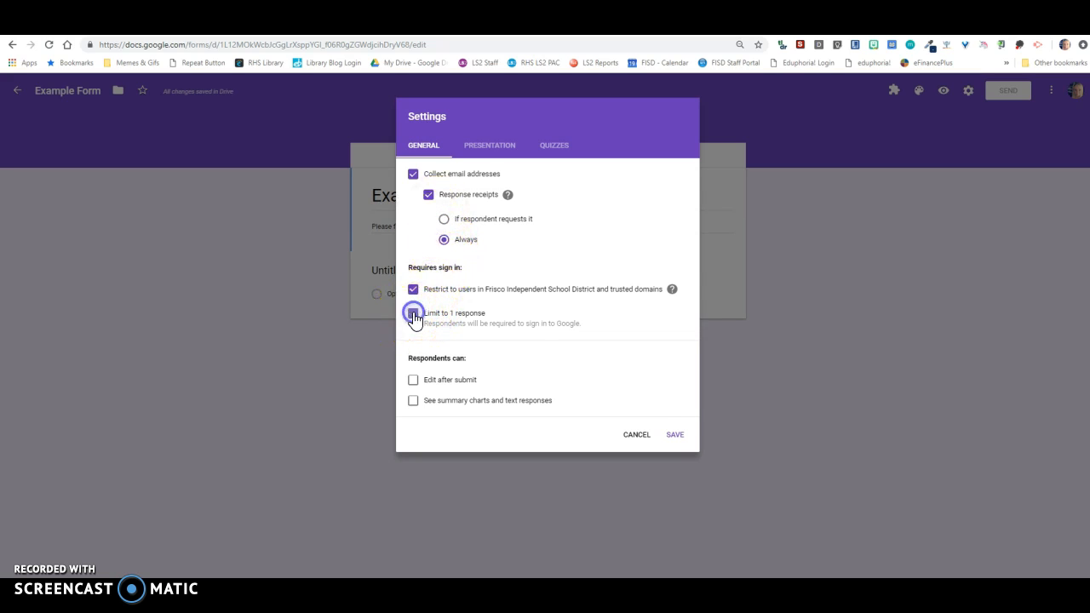
left_click(414, 291)
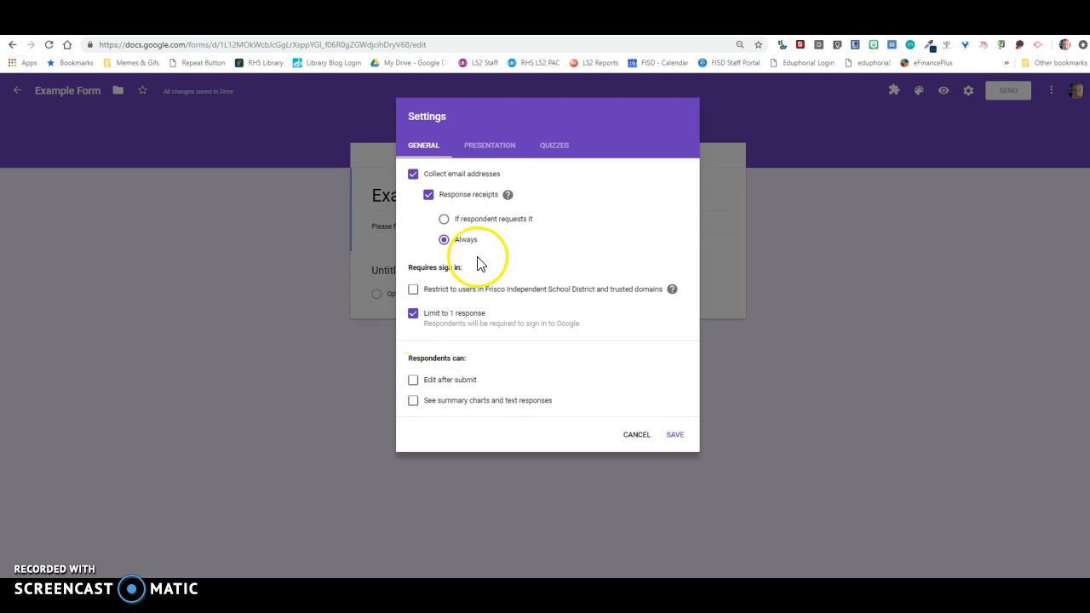
Step: Examine the presentation settings for the progress bar, question order, link to submit another response and confirmation message
left_click(483, 149)
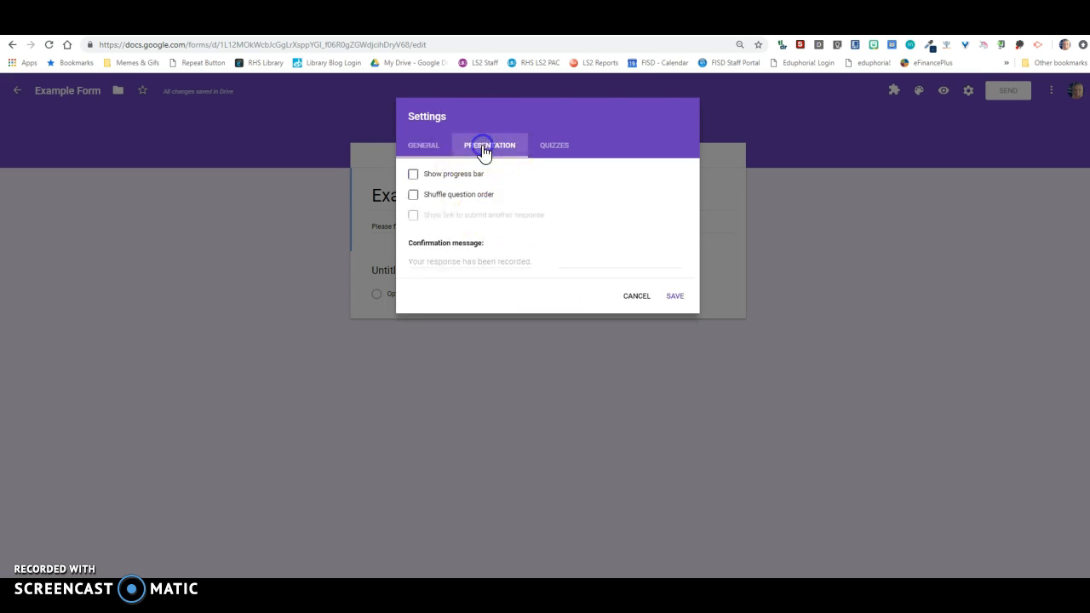
left_click(415, 179)
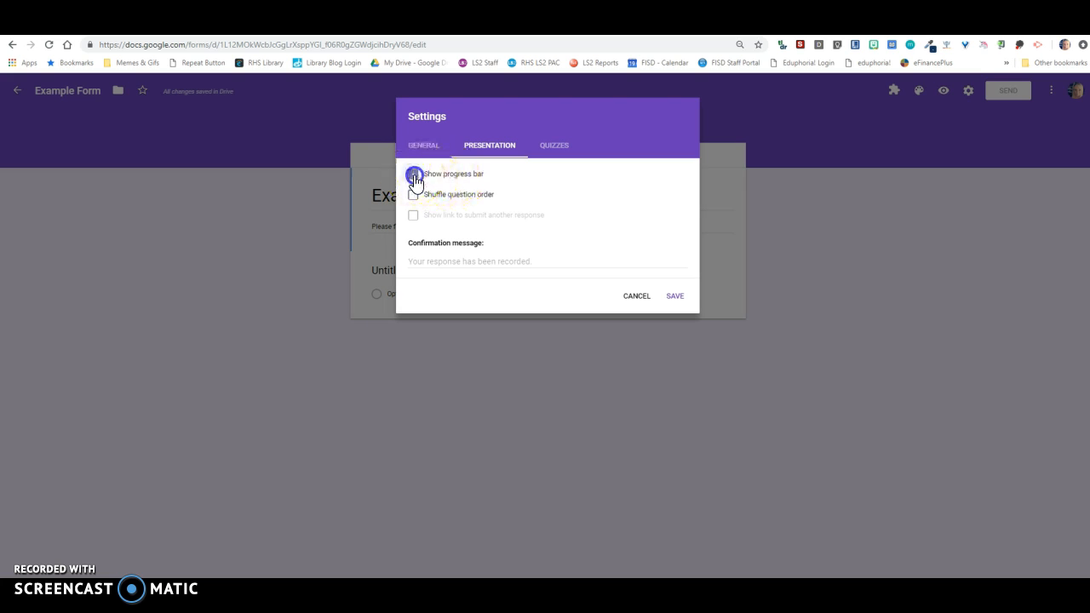
left_click(414, 176)
left_click(416, 218)
left_click(444, 262)
Step: Turn the "Make this a quiz" option on and back off, and save the form settings
left_click(554, 145)
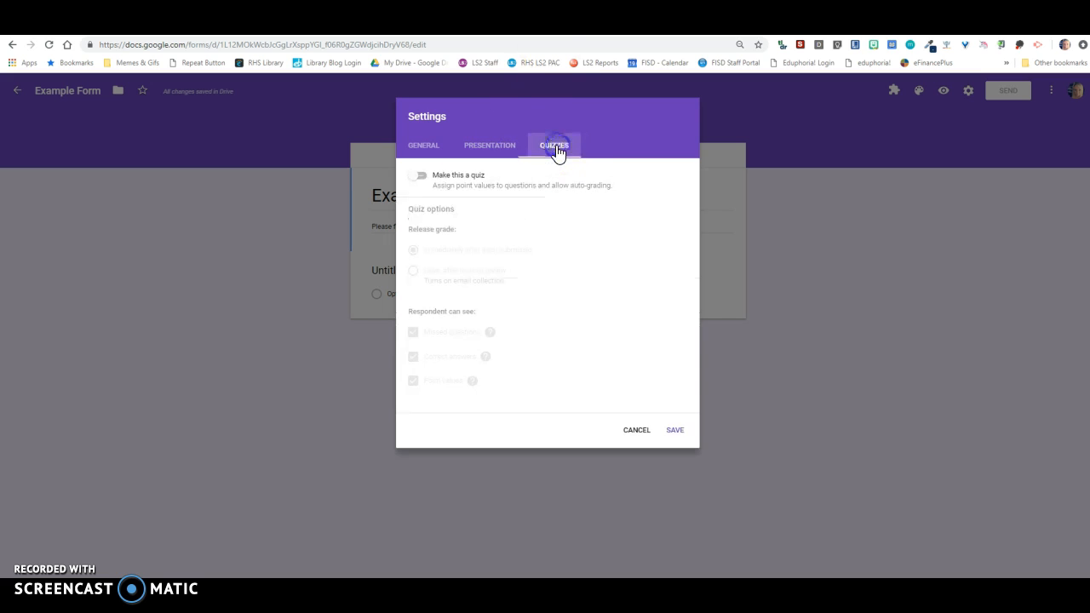
left_click(422, 184)
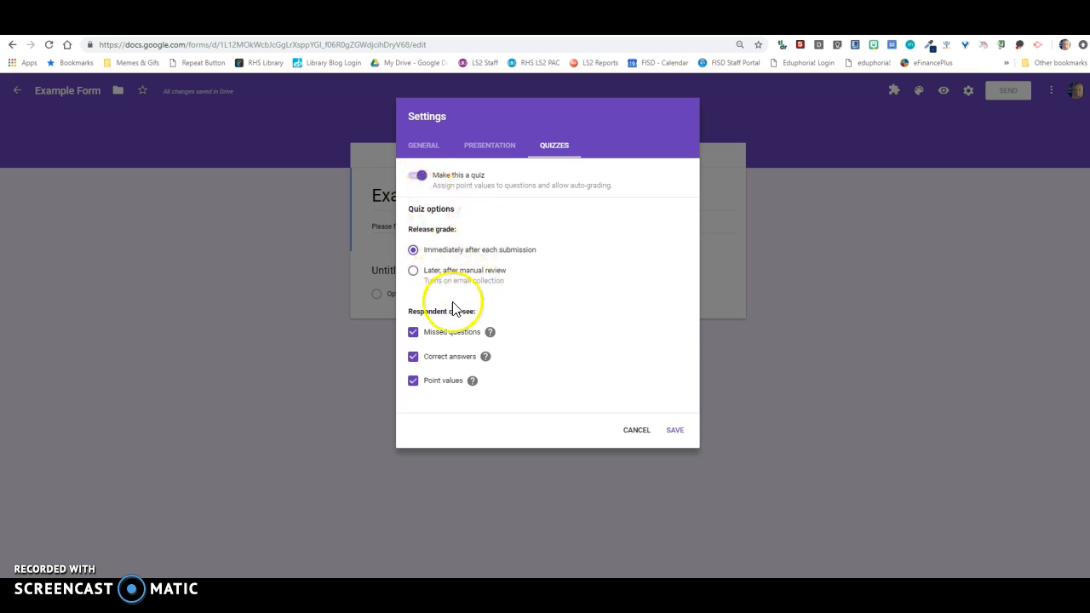
left_click(421, 180)
left_click(432, 145)
left_click(673, 436)
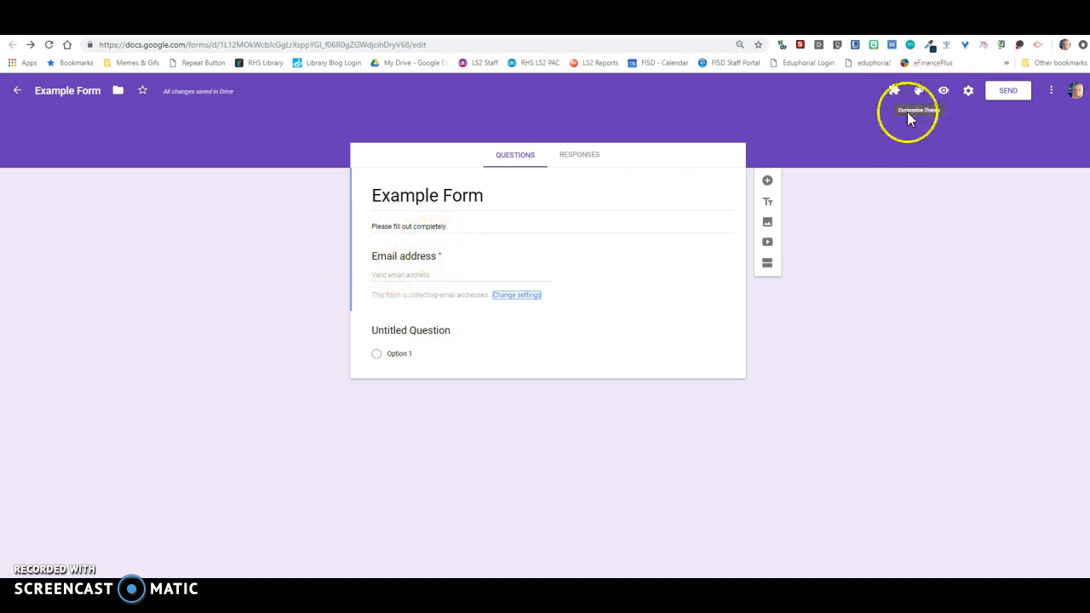
Step: Restrict the form to users in Frisco Independent School District and trusted domains, and save the settings
left_click(971, 93)
left_click(412, 291)
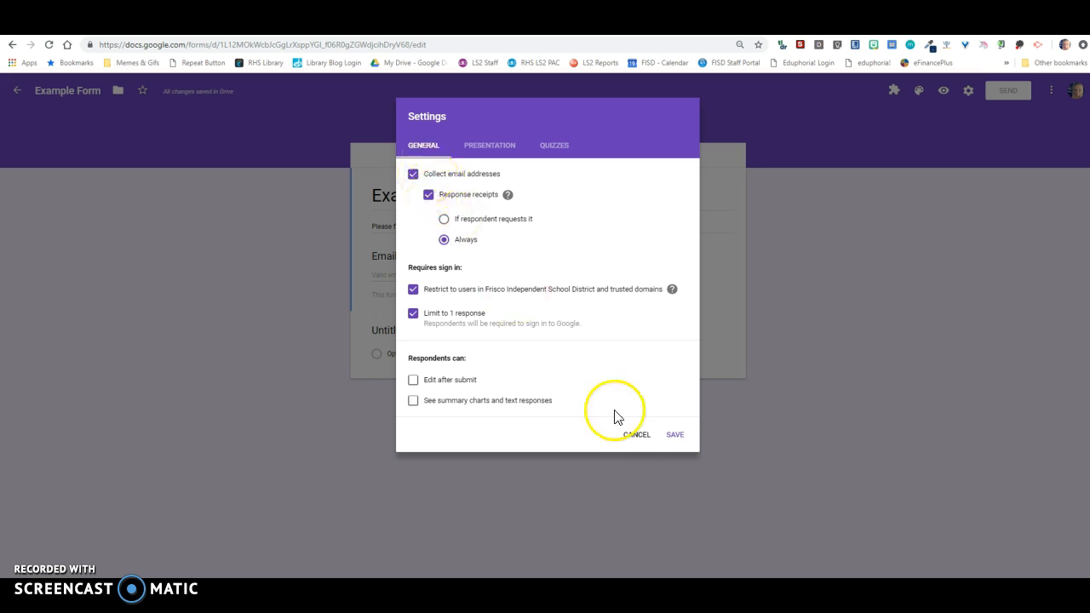
left_click(675, 436)
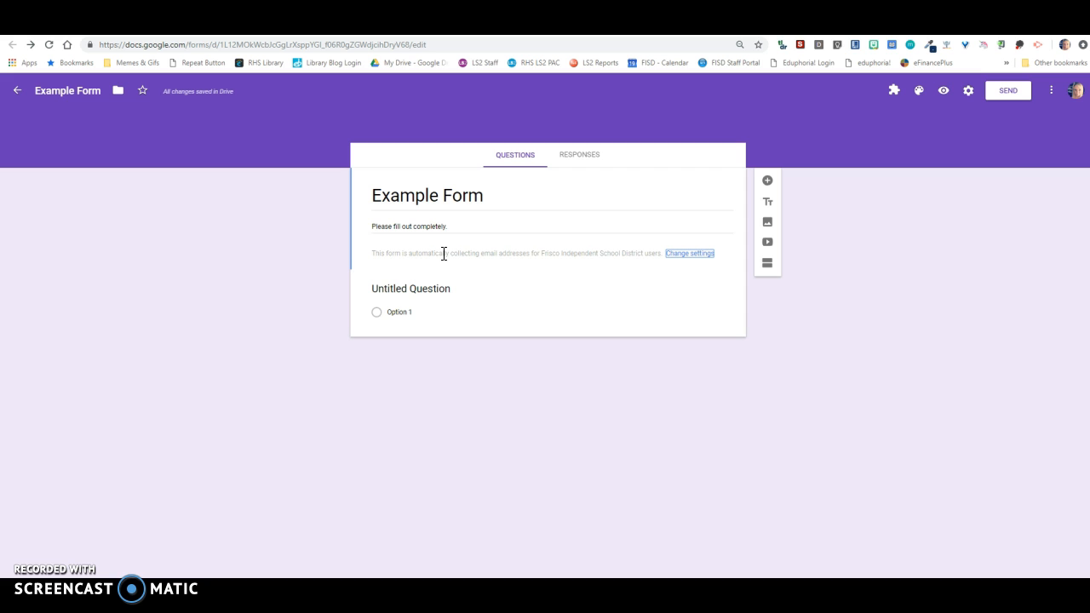
Step: Remove the restriction to Frisco Independent School District users and trusted domains, and save the settings
left_click(968, 91)
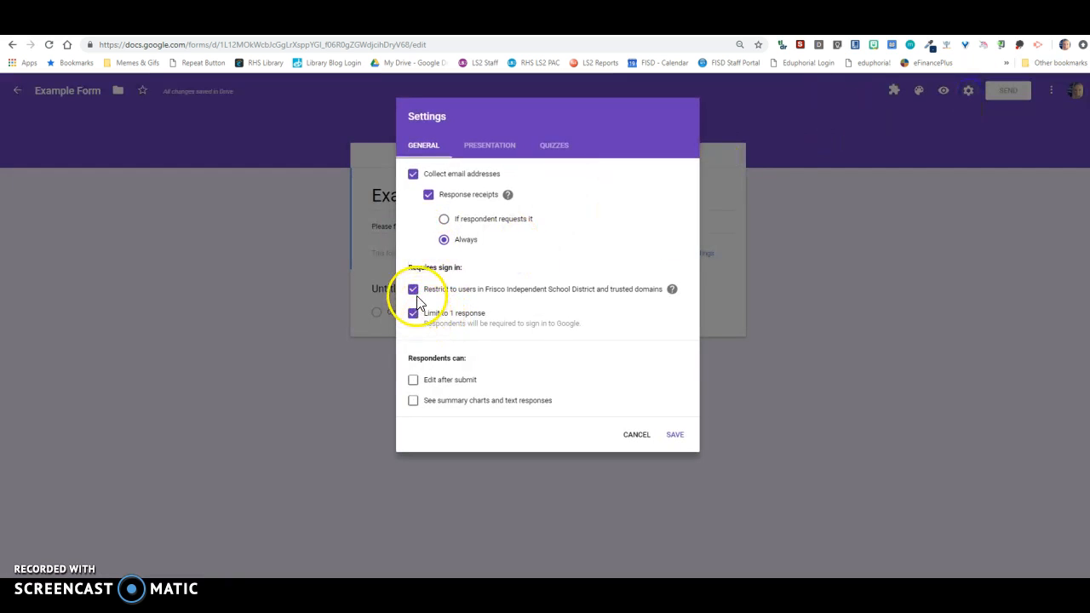
left_click(414, 291)
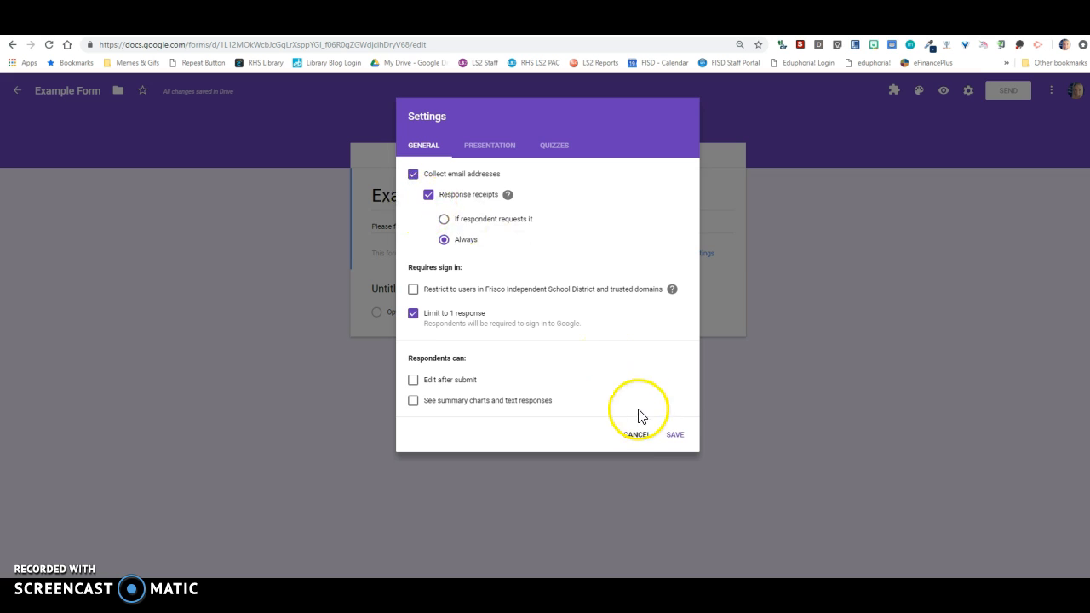
left_click(675, 436)
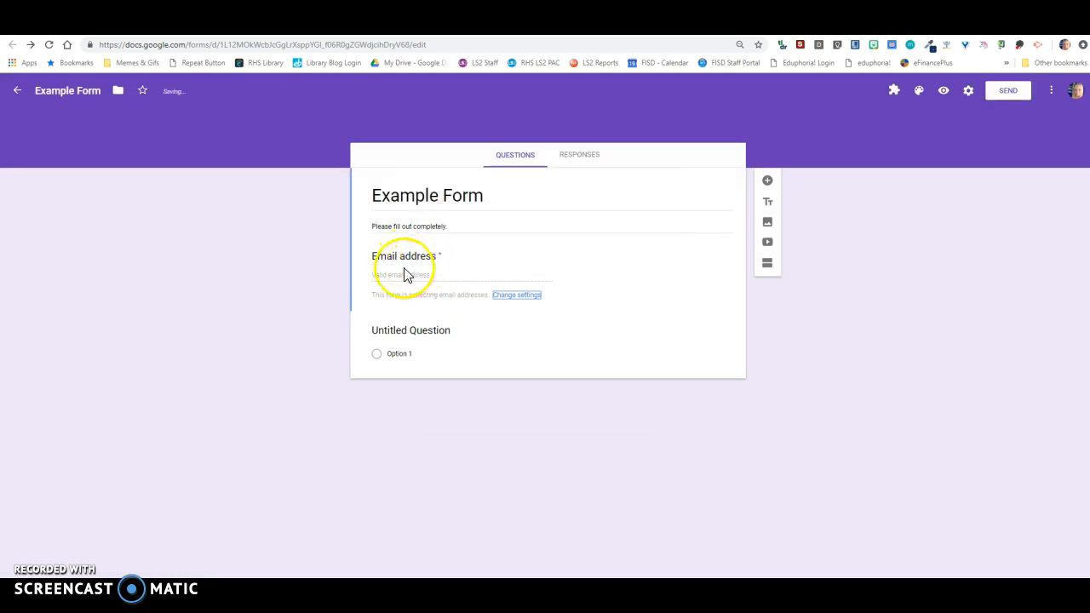
Step: Examine the question types available for the untitled question, keeping it as multiple choice
left_click(454, 335)
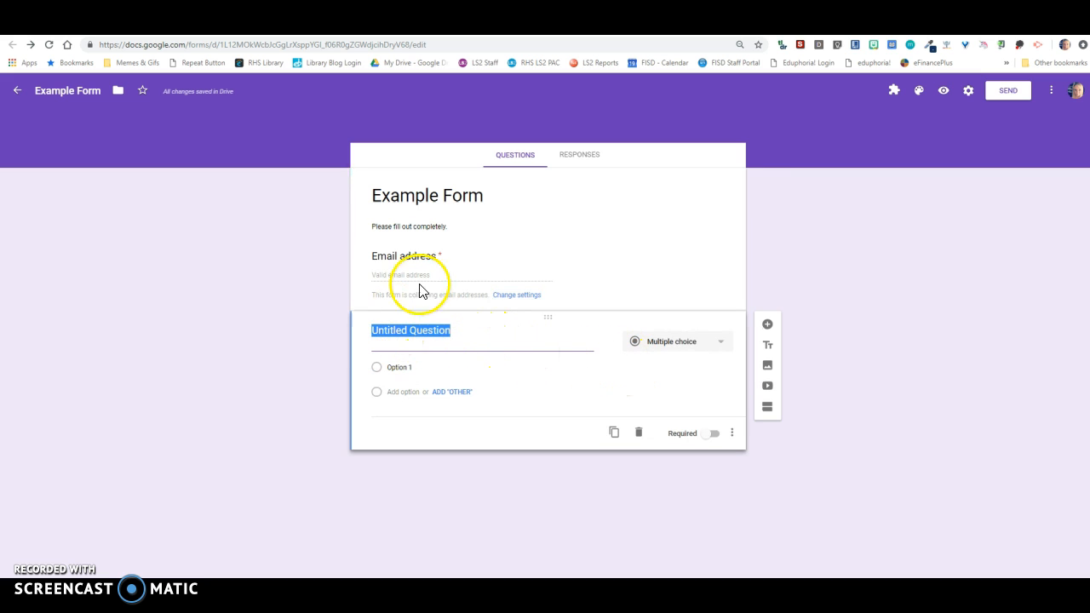
left_click(719, 345)
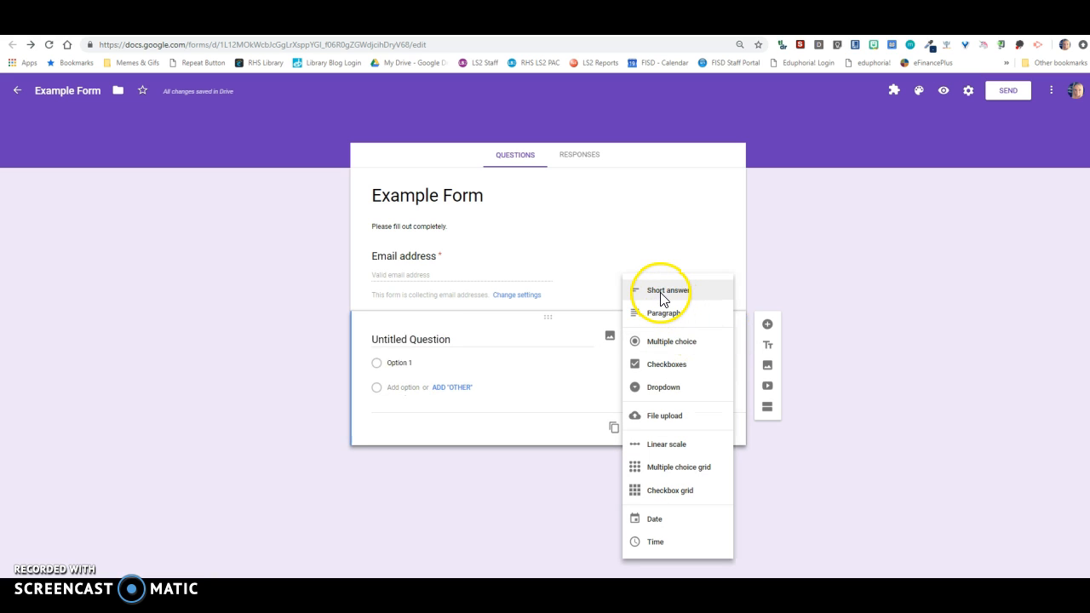
left_click(661, 352)
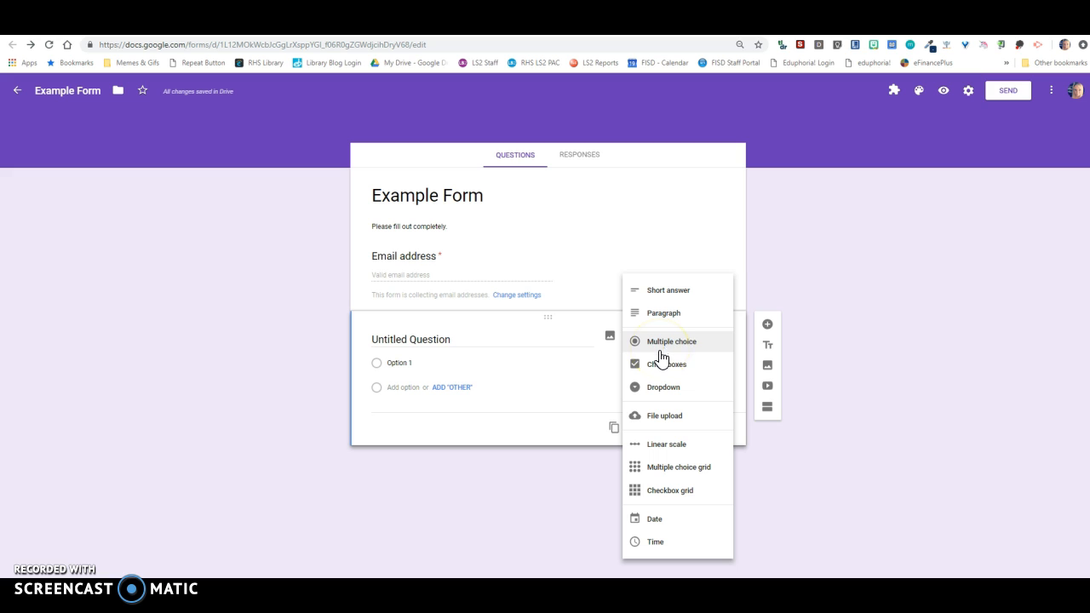
left_click(662, 390)
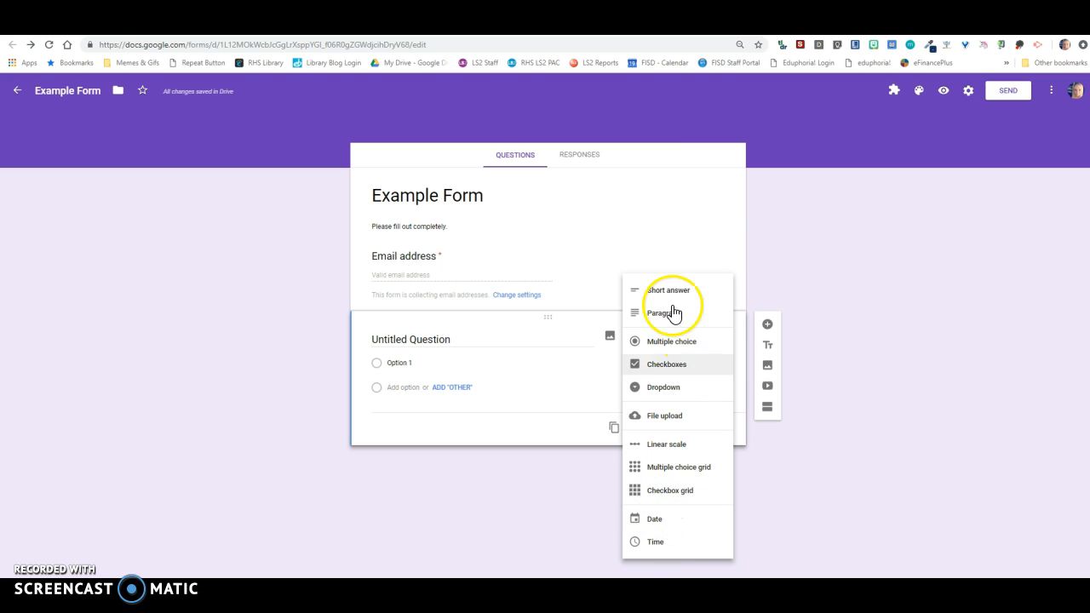
left_click(596, 385)
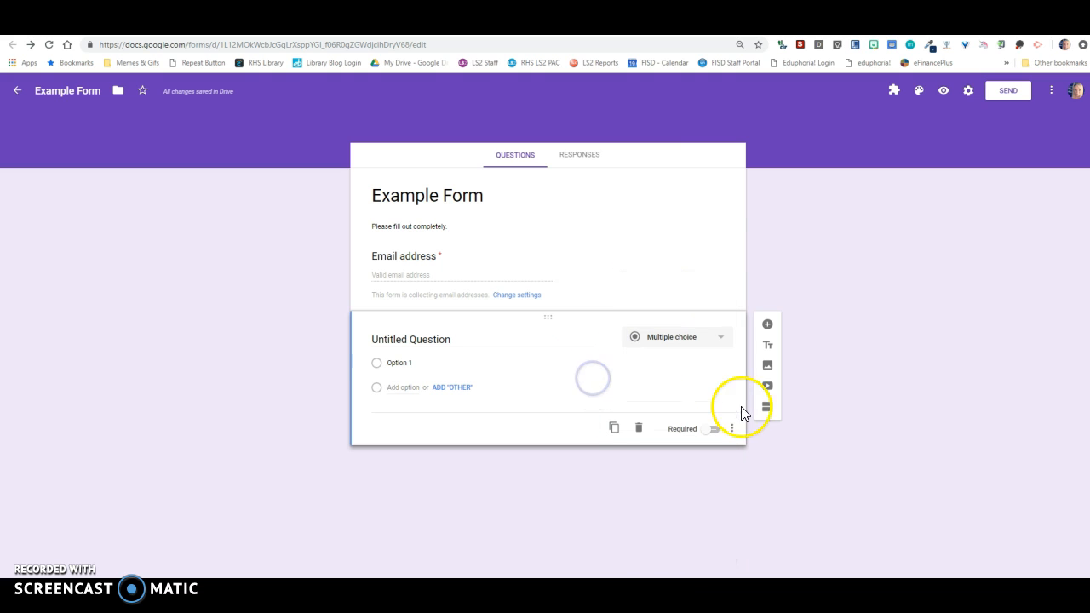
left_click(408, 362)
left_click(435, 338)
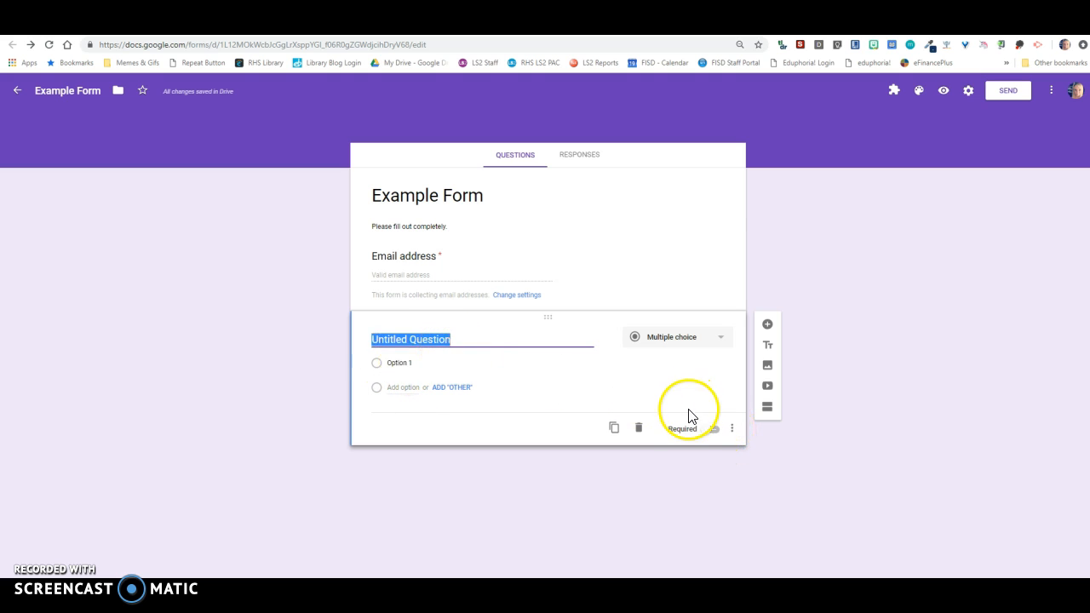
Step: Make the untitled question required and add the description "Please type your phone number (xxx) xxx-xxxx"
left_click(715, 431)
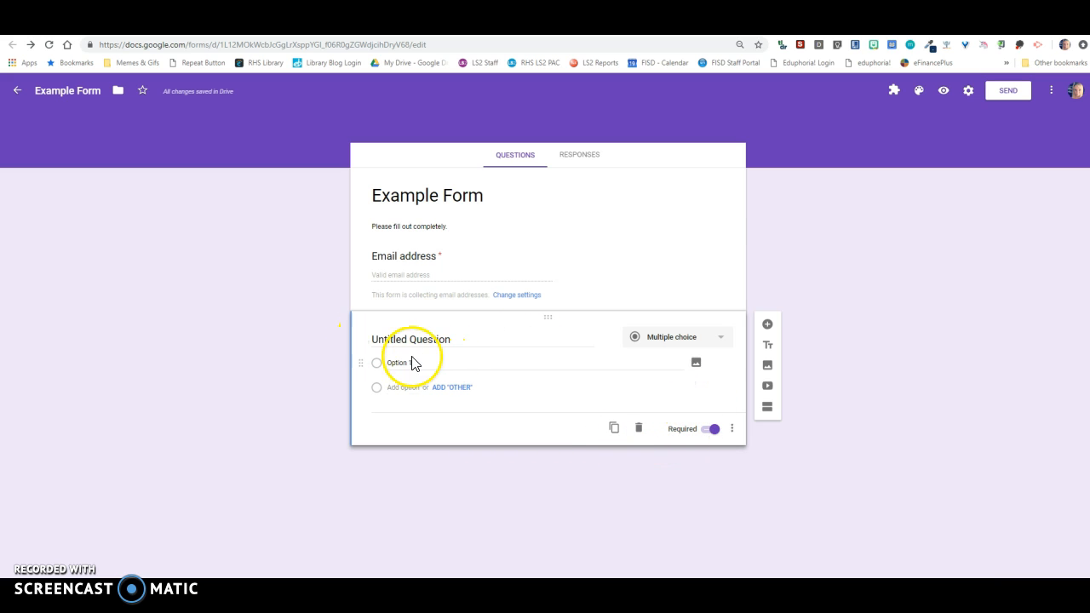
left_click(732, 433)
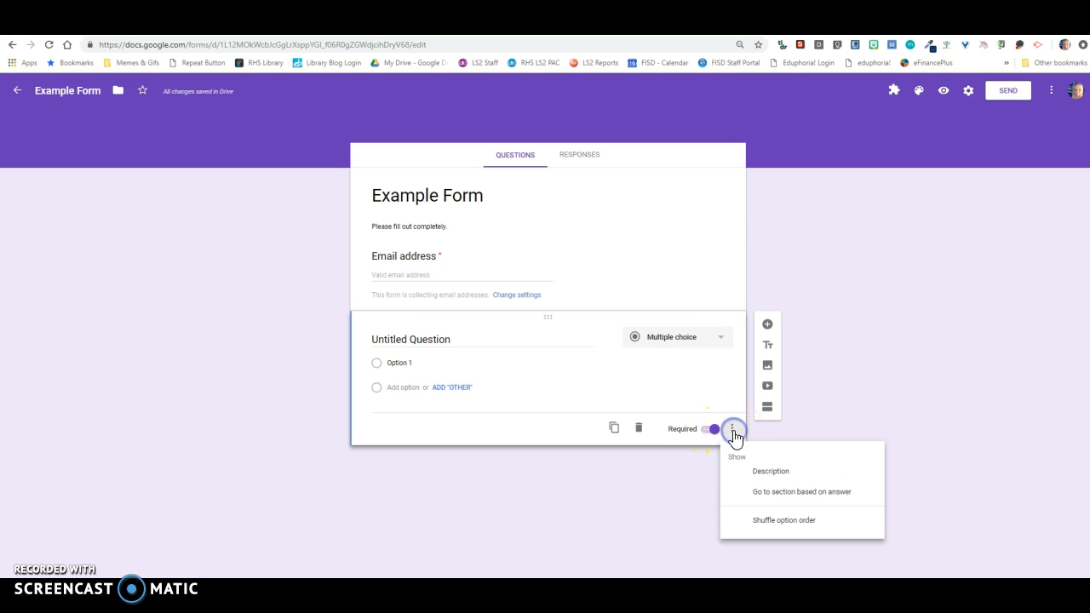
left_click(789, 475)
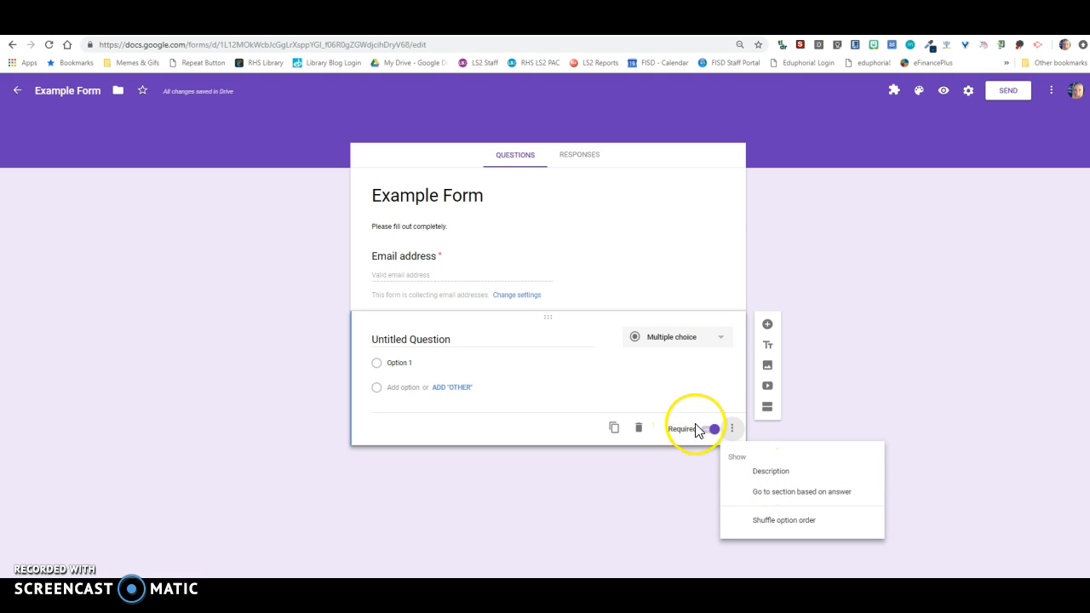
left_click(761, 473)
left_click(400, 360)
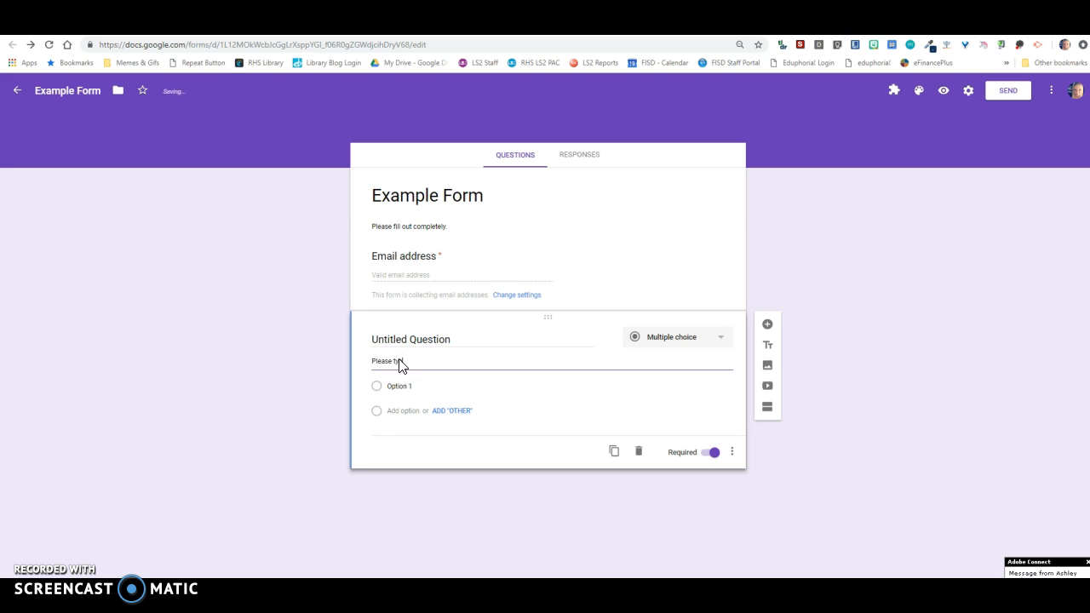
type("p")
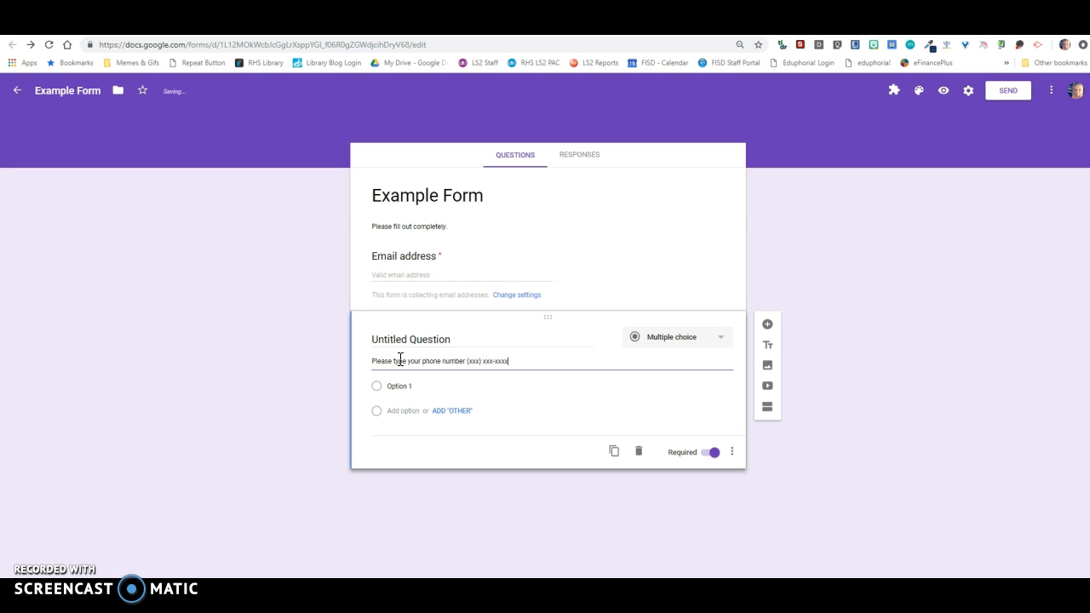
Step: Change the untitled question's type from multiple choice to Short answer
left_click(411, 390)
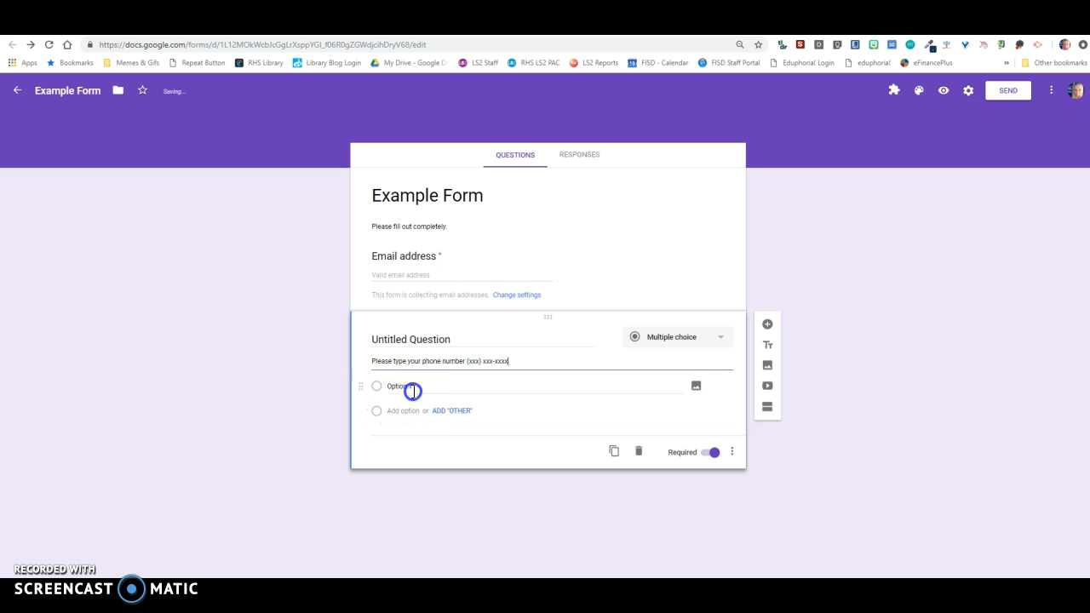
left_click(719, 340)
left_click(694, 288)
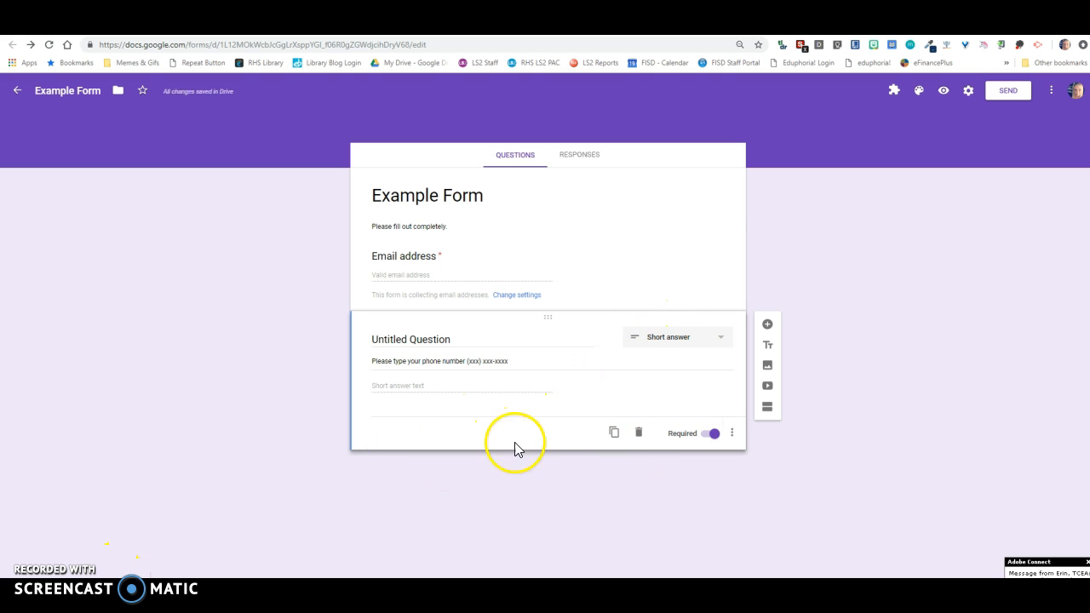
Step: Examine the form's responses and the spreadsheet destination options, cancel without creating a spreadsheet, and return to the questions
left_click(587, 164)
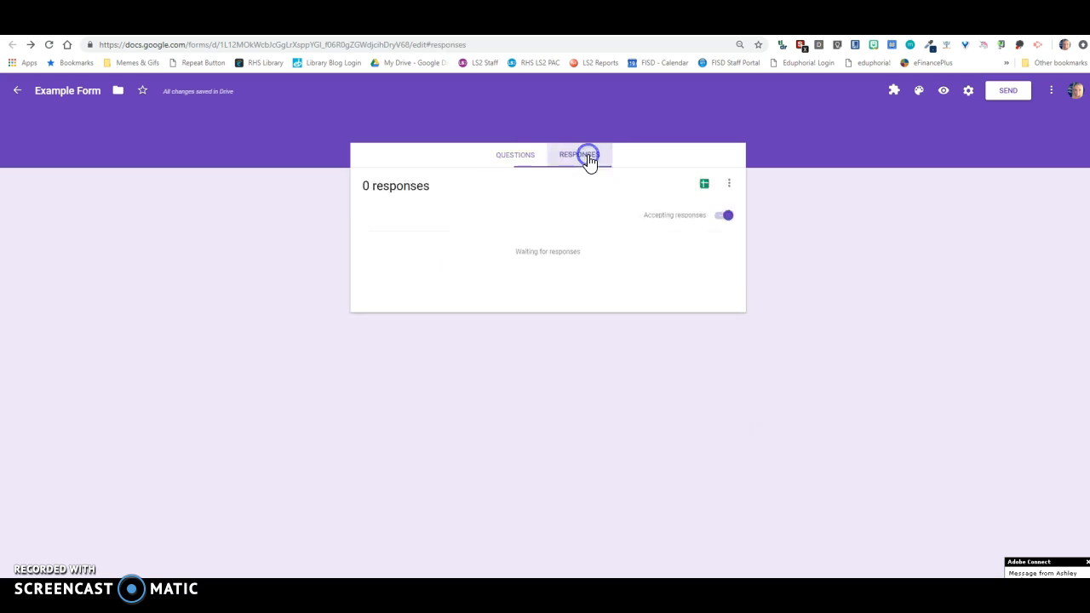
left_click(705, 183)
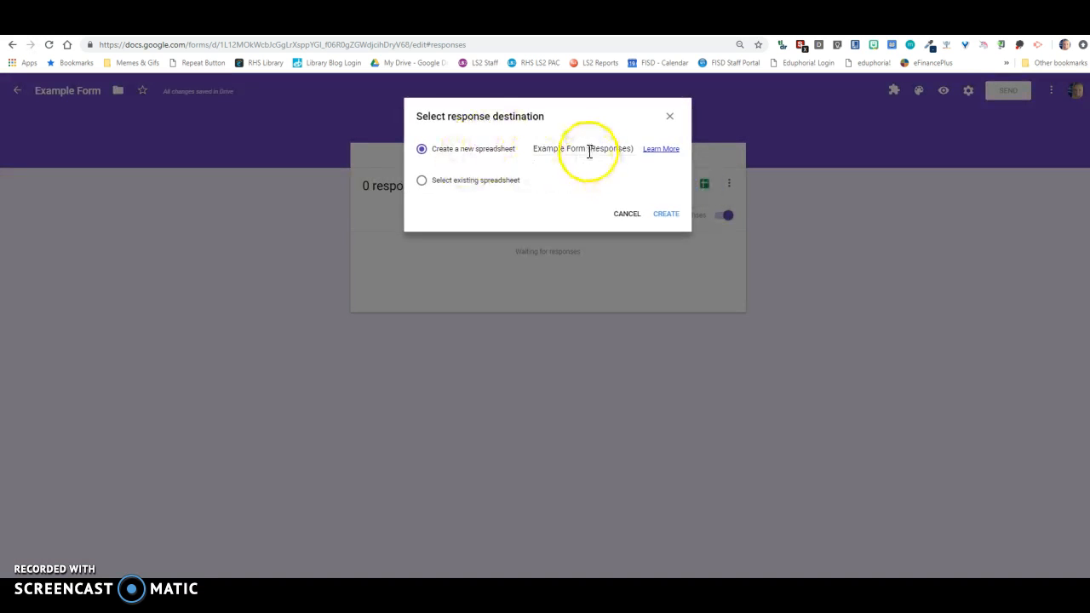
left_click(626, 214)
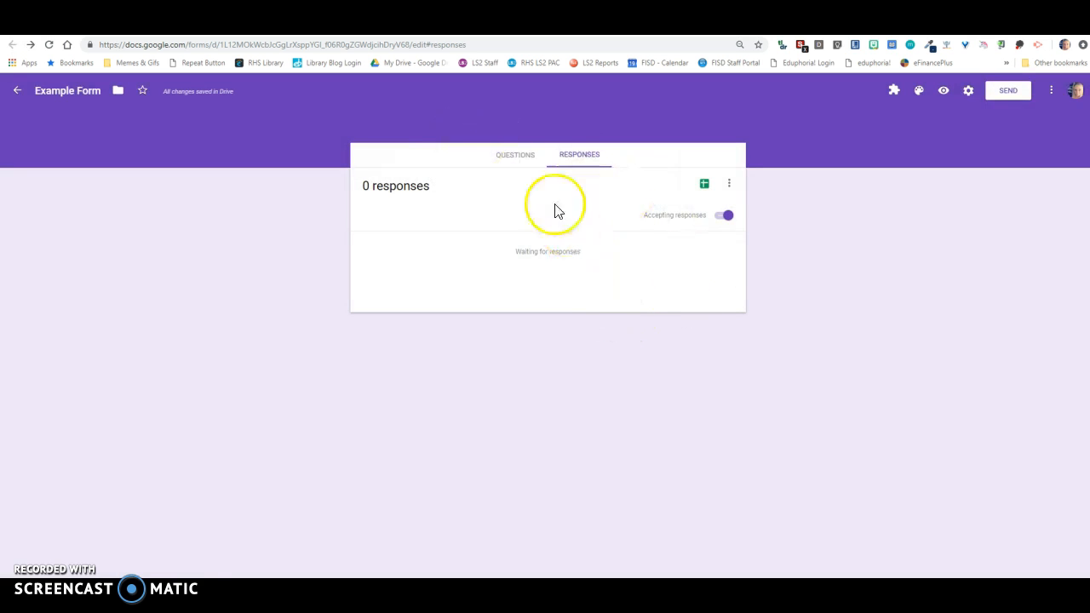
left_click(516, 161)
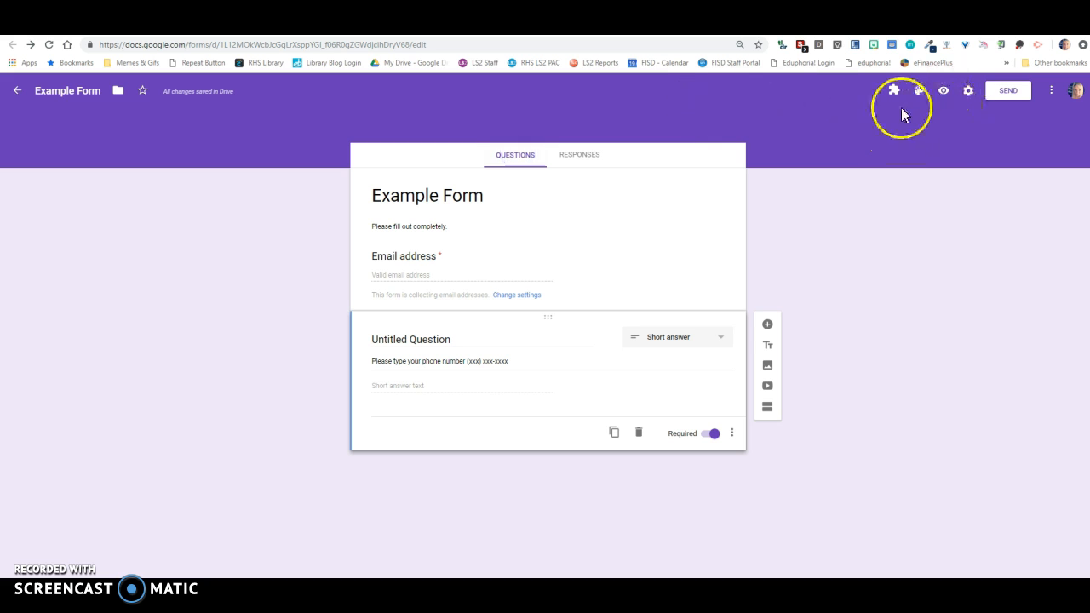
Step: Preview Example Form as respondents see it, select its full web address, and return to the form editor
left_click(944, 90)
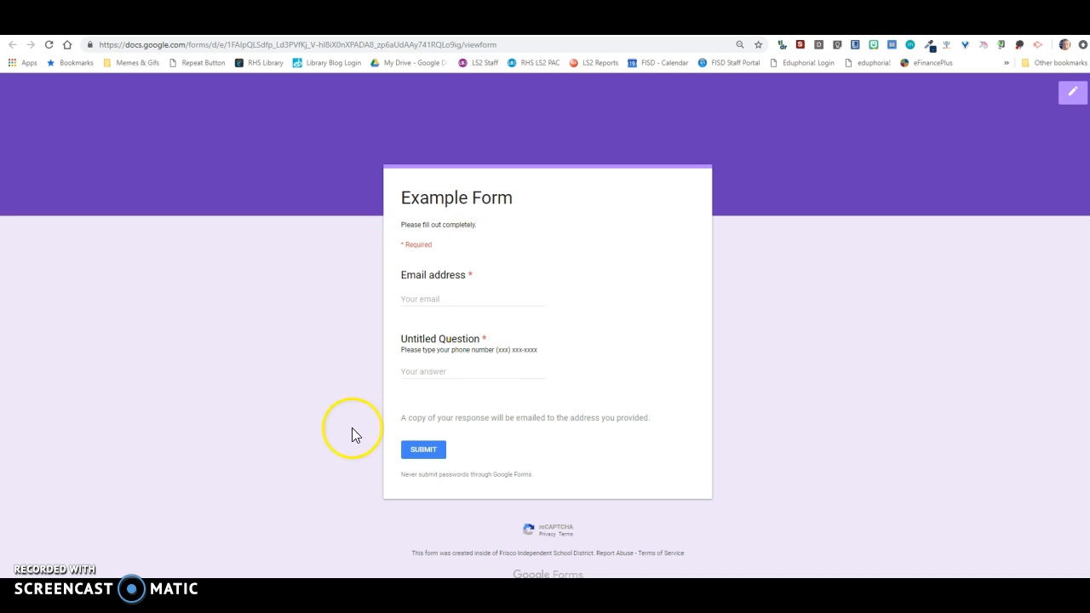
left_click(476, 46)
left_click(467, 46)
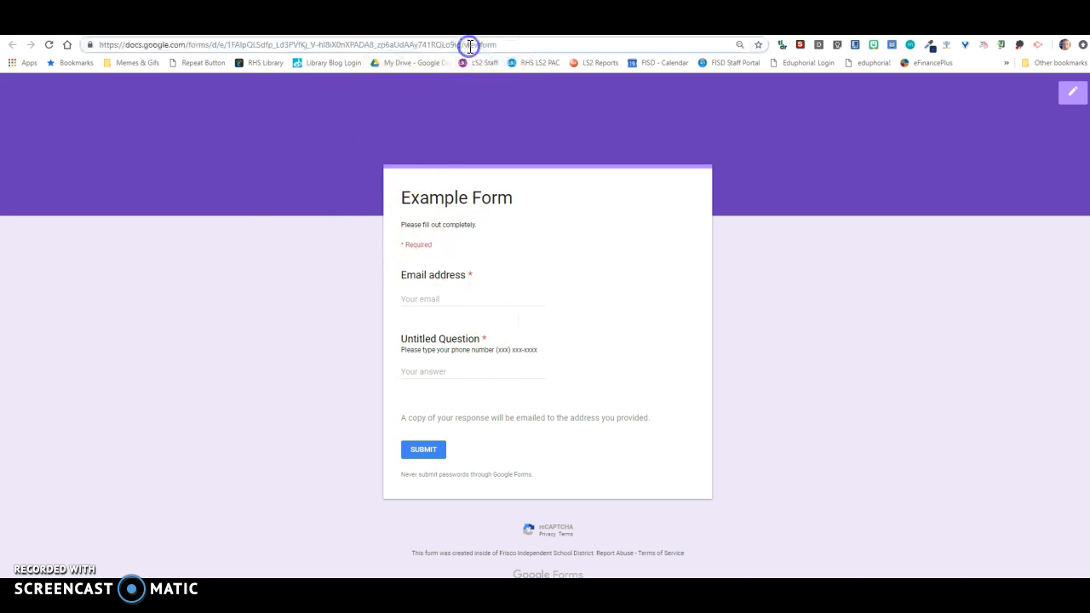
left_click_drag(508, 45, 97, 48)
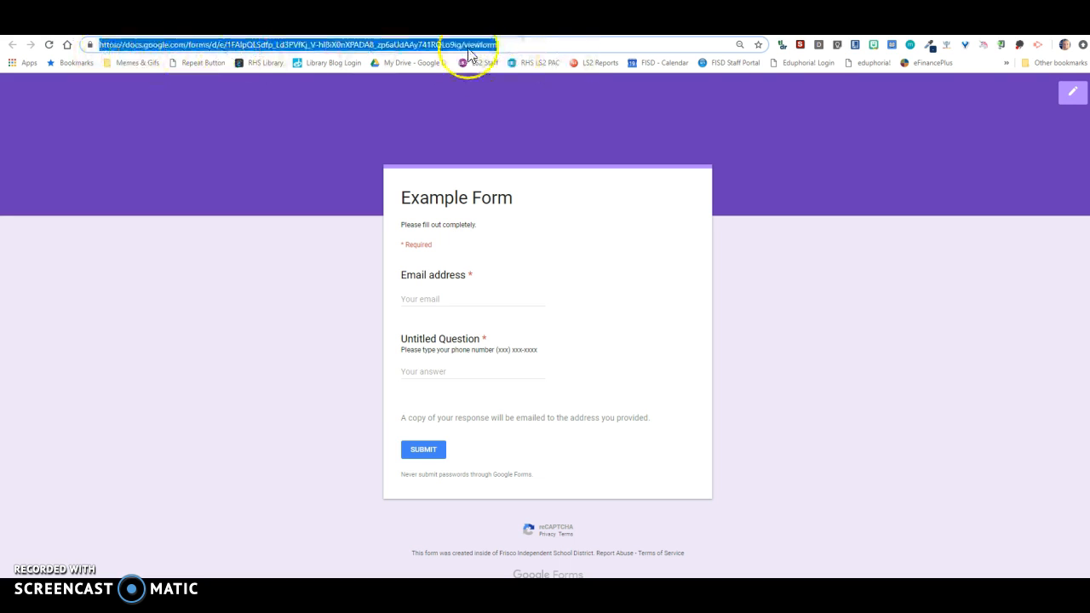
left_click(409, 27)
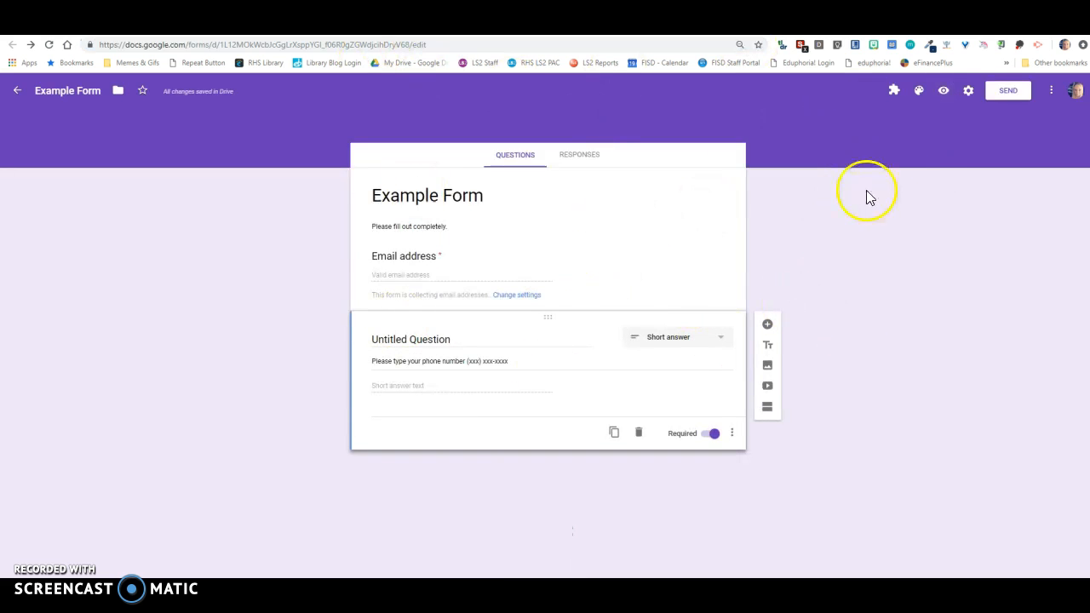
Step: Review the form's general settings and close them without saving
left_click(968, 92)
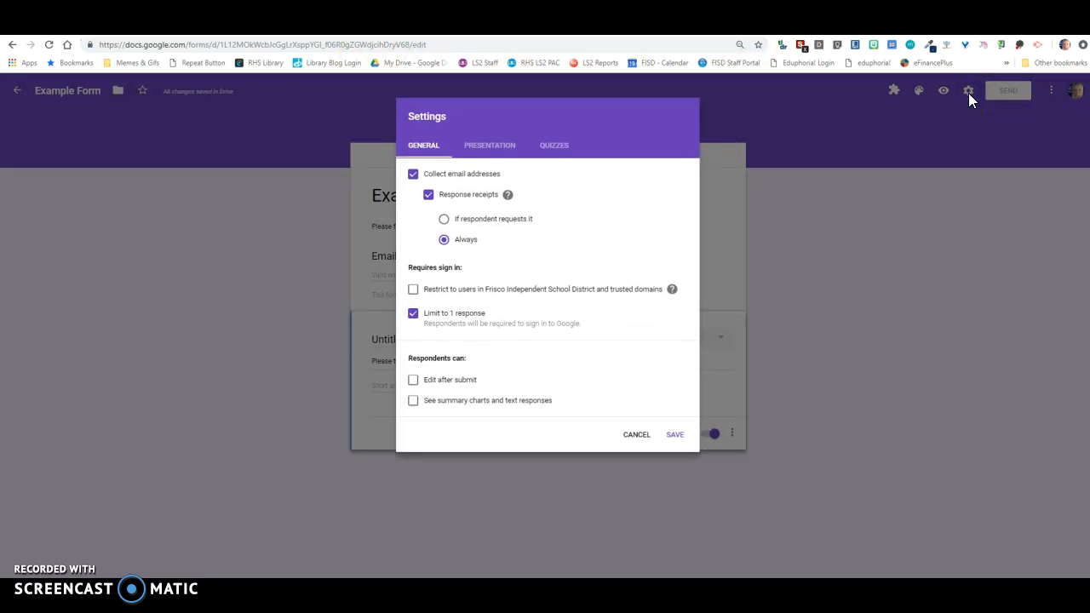
left_click(647, 439)
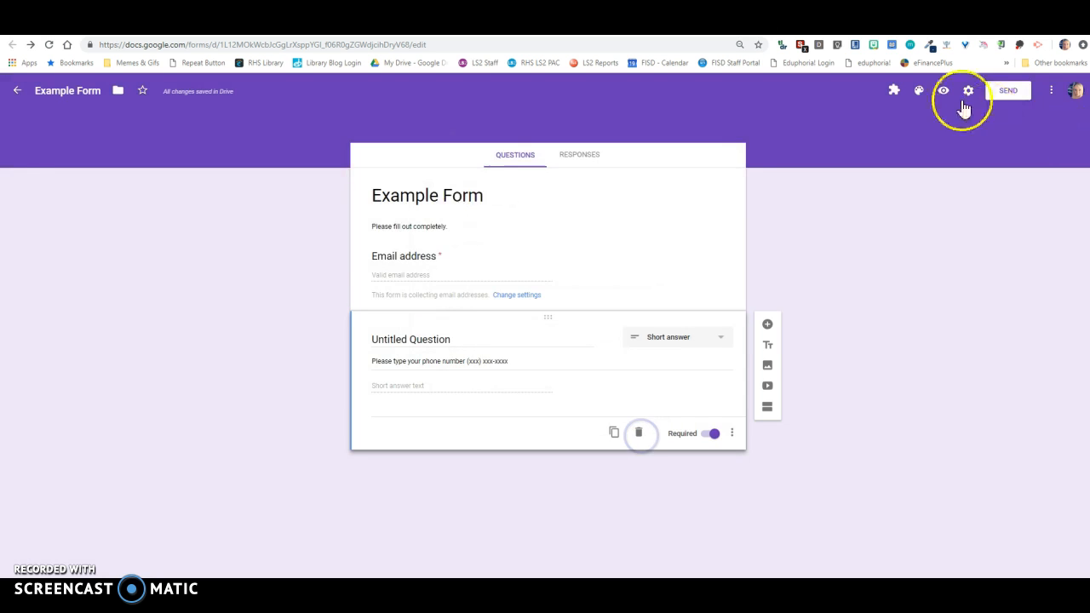
Step: Enter a colleague as a collaborator in the form's sharing settings, and cancel the invitation without sending it
left_click(1051, 90)
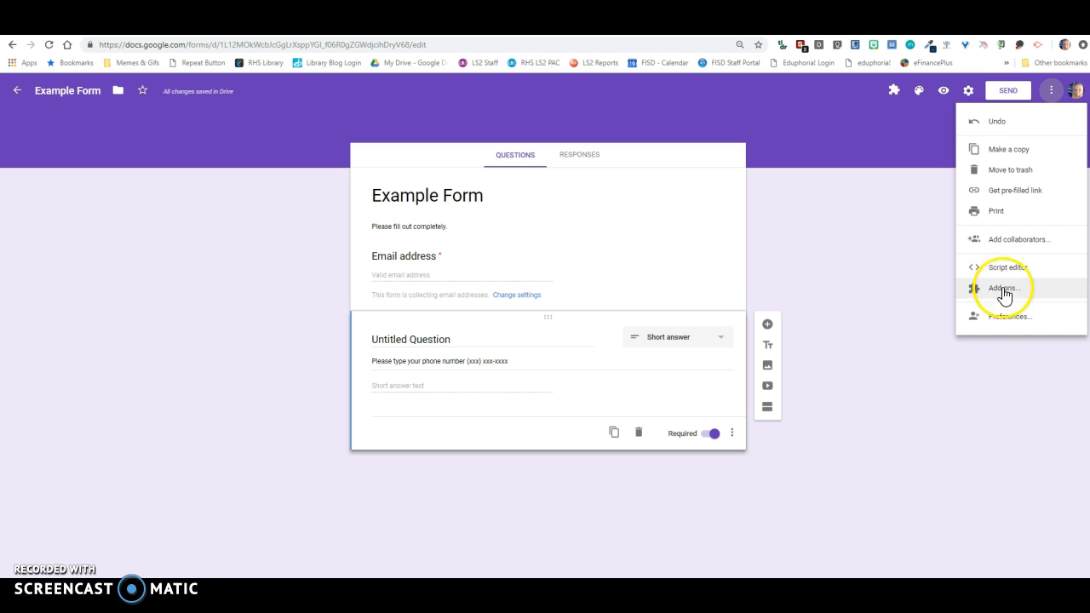
left_click(1019, 241)
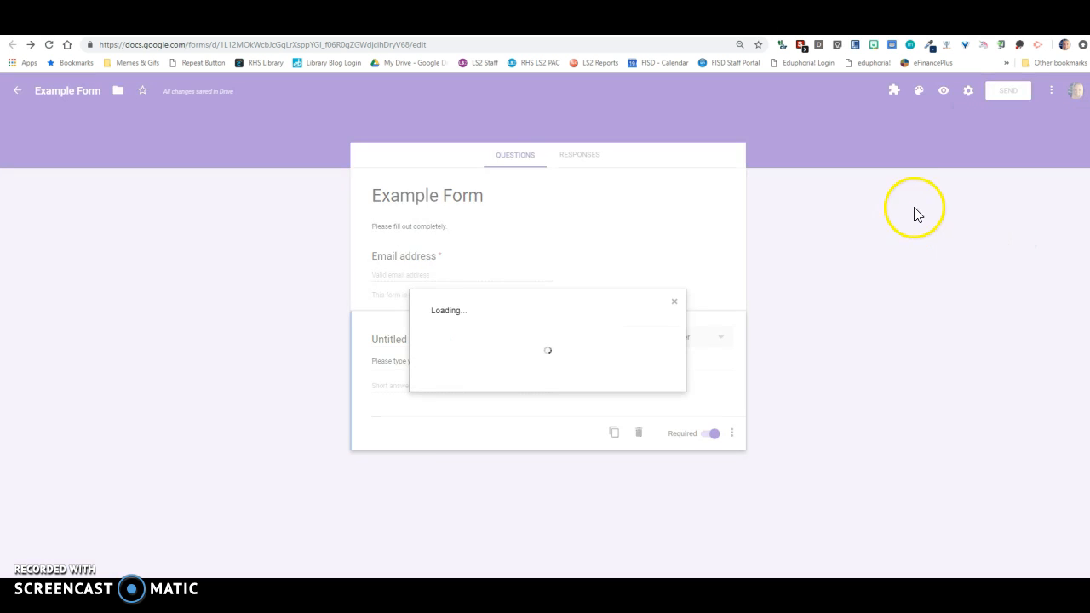
left_click(501, 425)
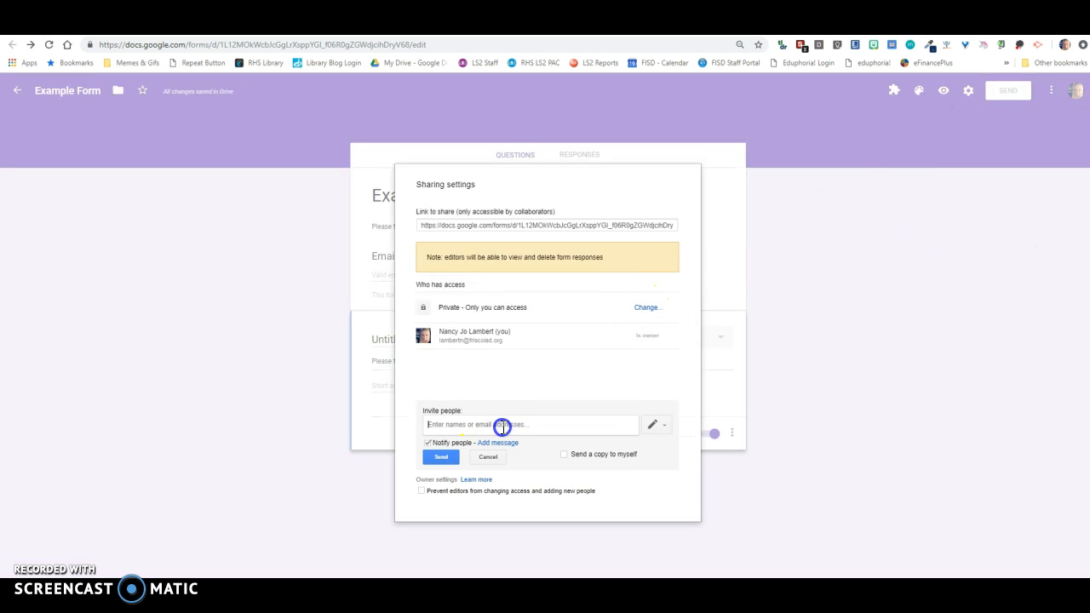
type("str")
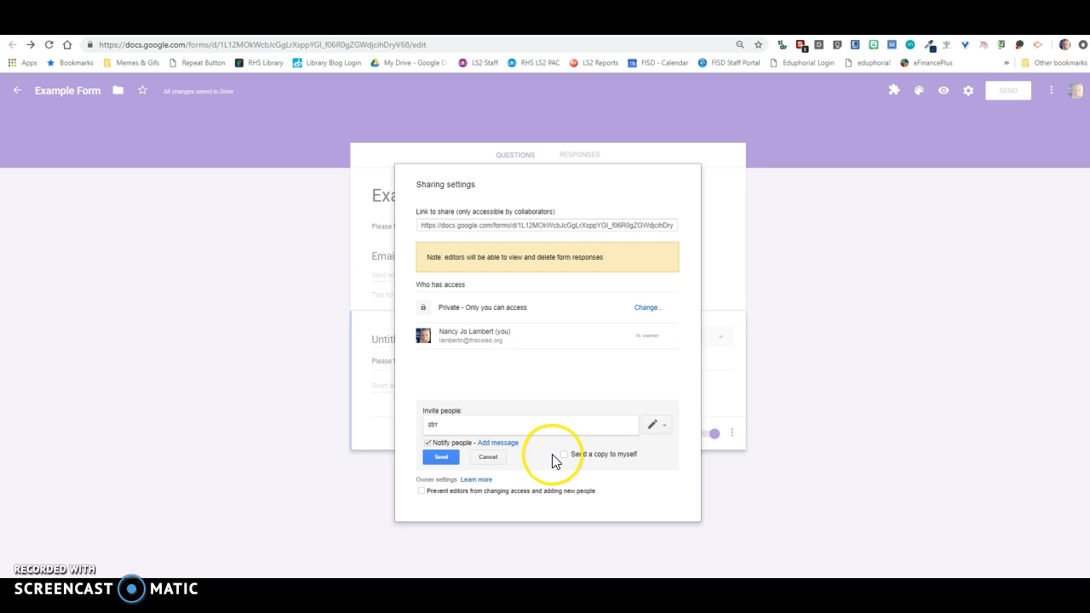
left_click(464, 451)
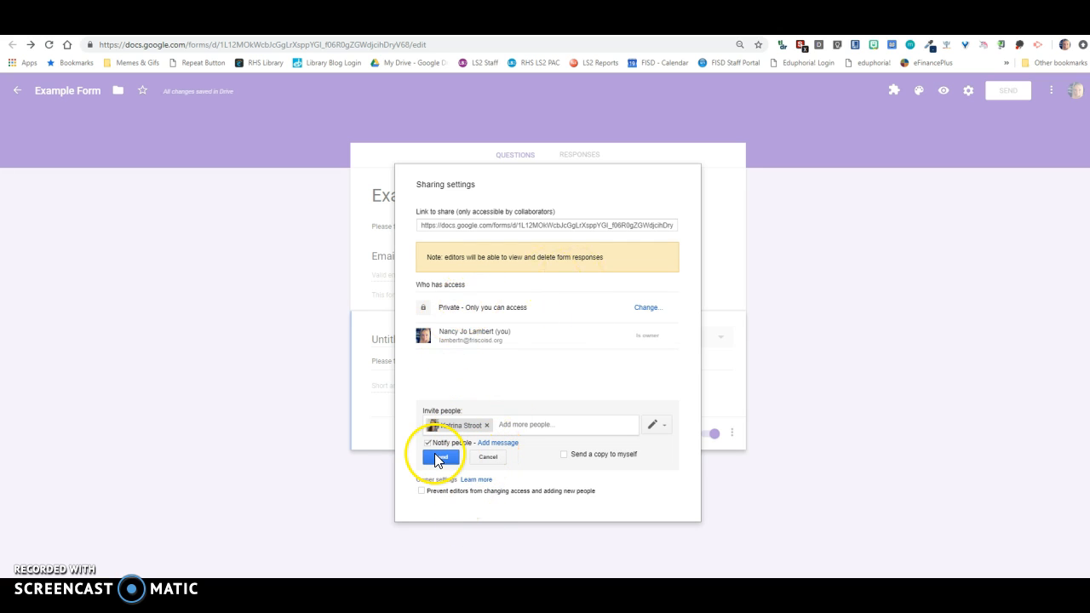
left_click(489, 460)
left_click(441, 486)
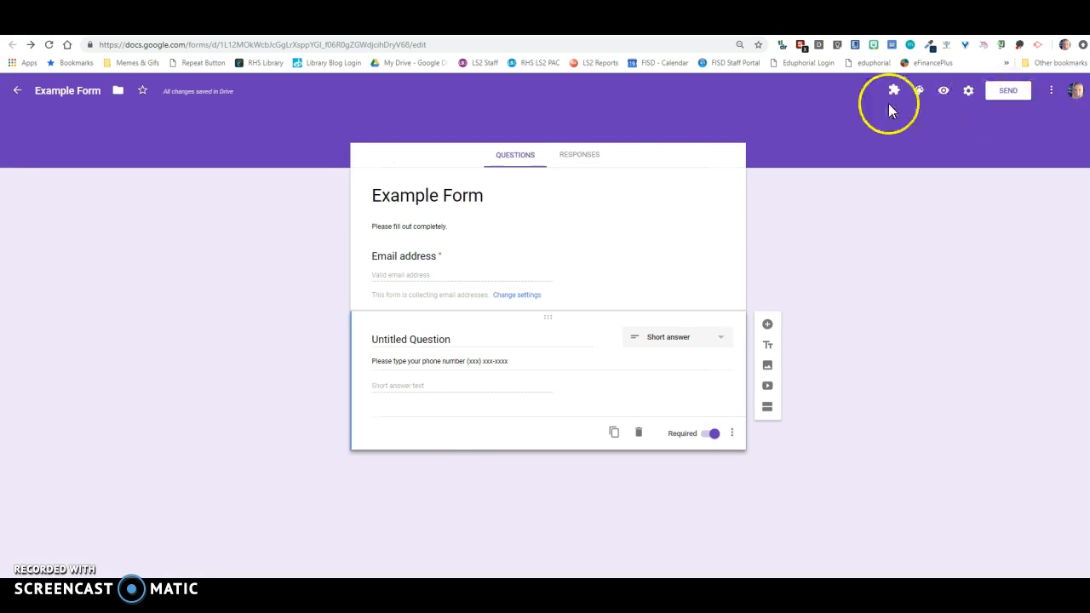
Step: Review the form's responses view again and the additional form options, such as adding collaborators and getting a pre-filled link
left_click(582, 156)
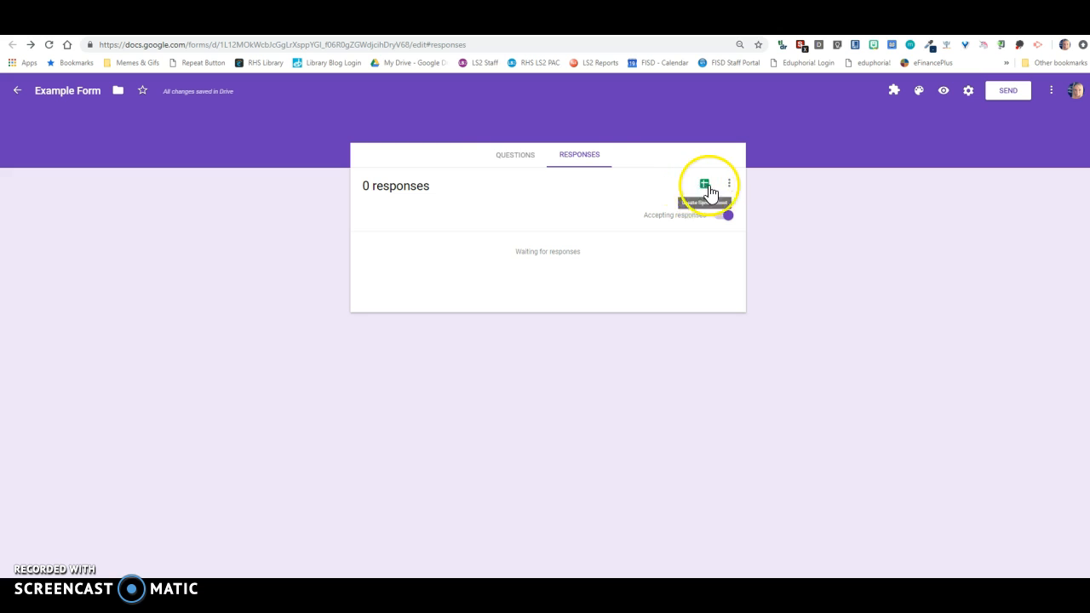
left_click(517, 160)
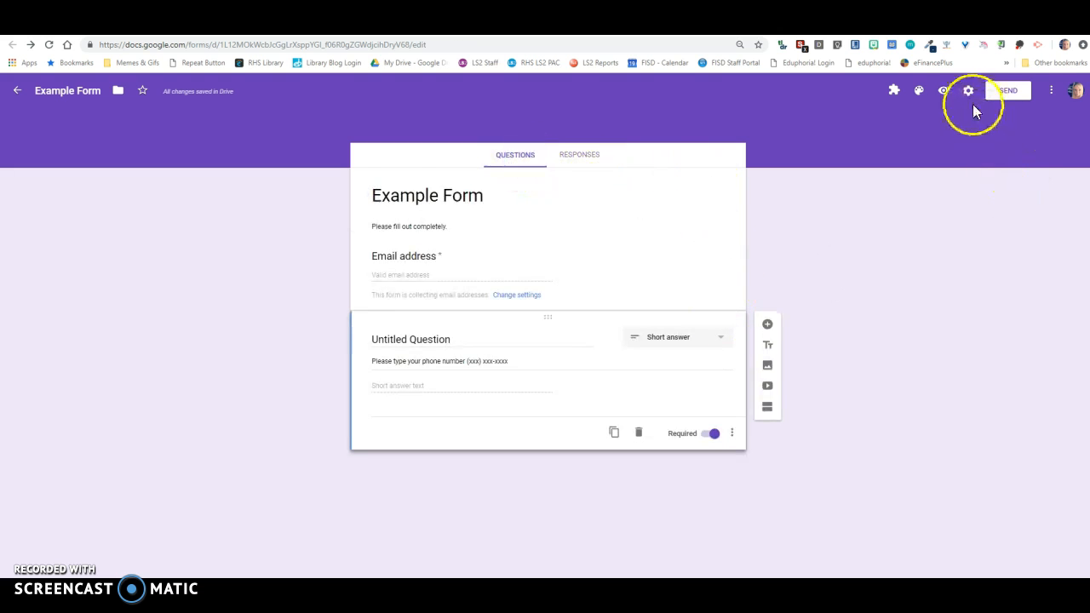
left_click(1052, 92)
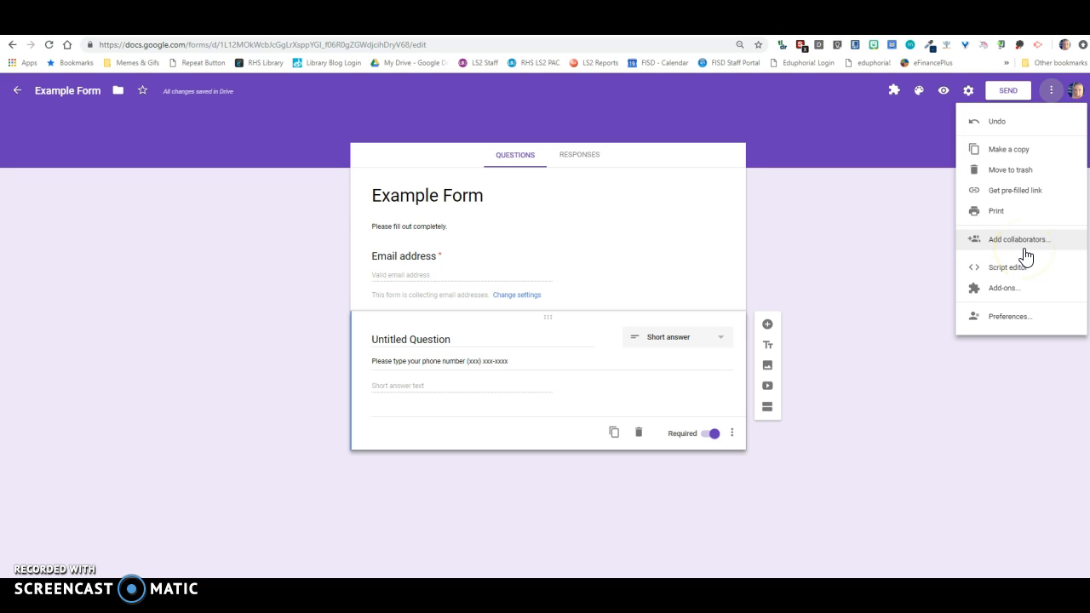
left_click(1020, 201)
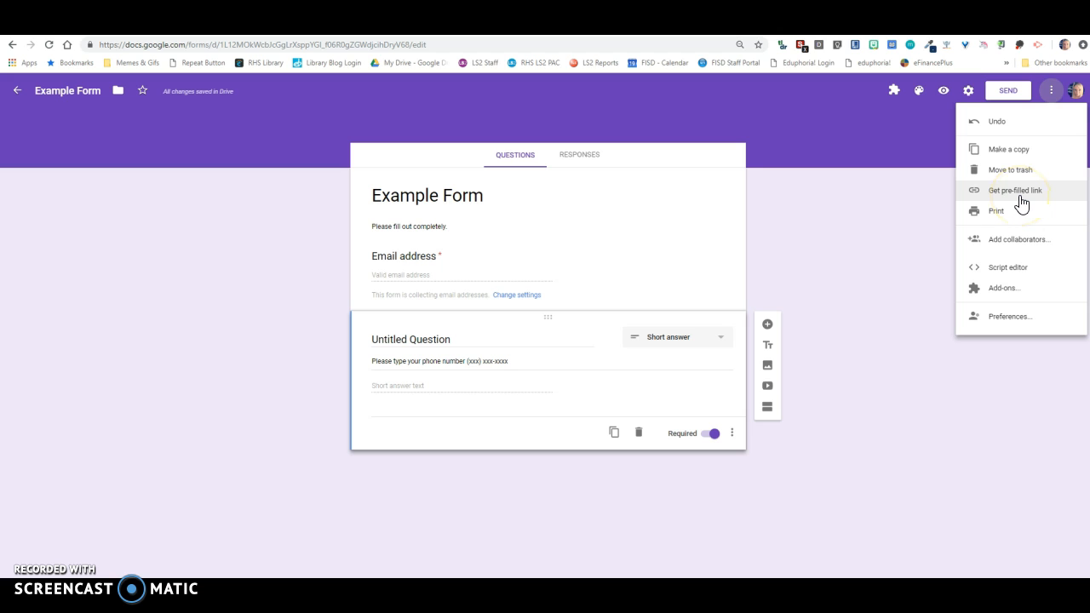
left_click(907, 162)
left_click(871, 310)
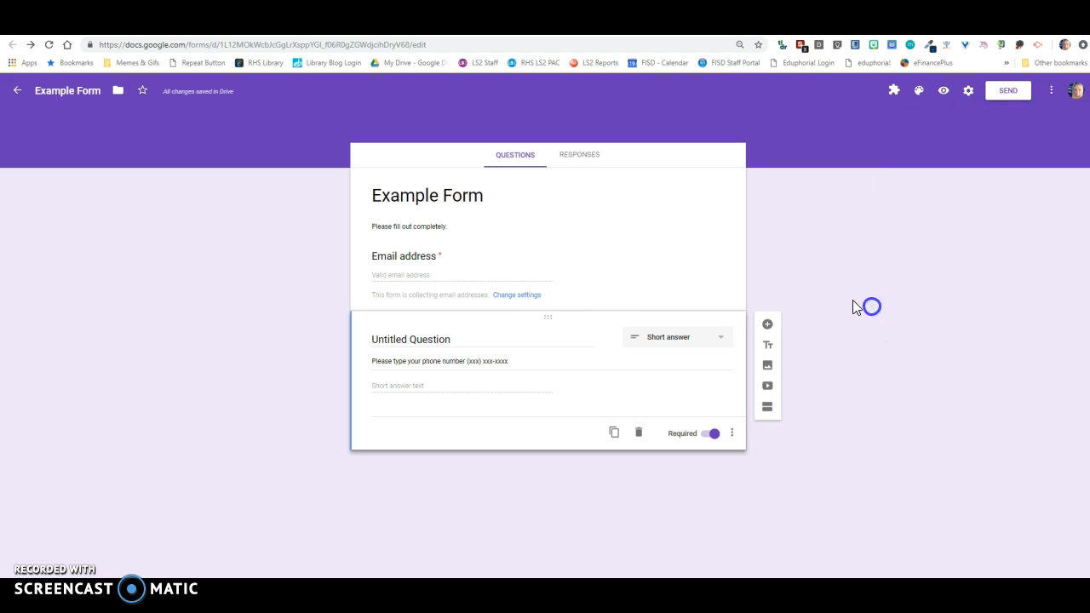